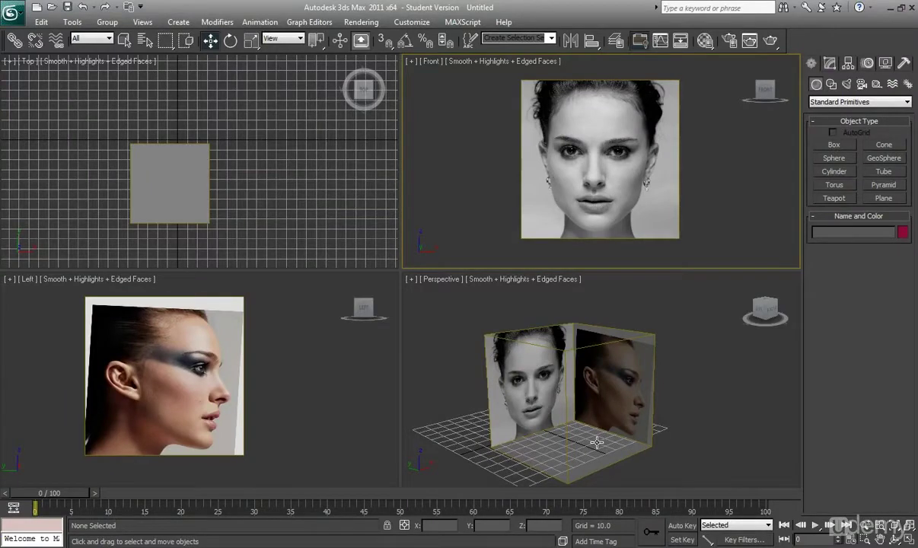
- Pan, zoom and orbit around the corner box with its front and side photos, then switch to Photoshop
middle_click_drag(597, 442, 570, 398)
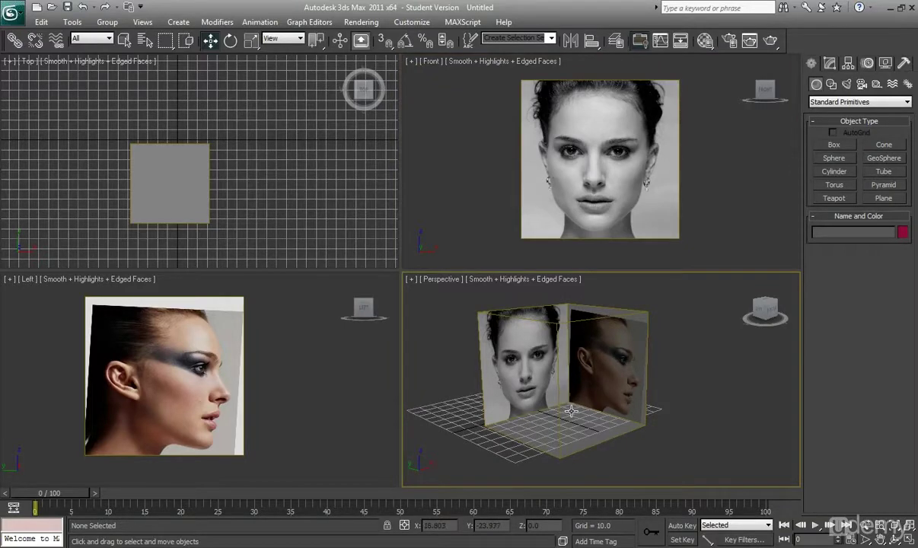
scroll(572, 411, "up", 4)
middle_click_drag(543, 392, 593, 389)
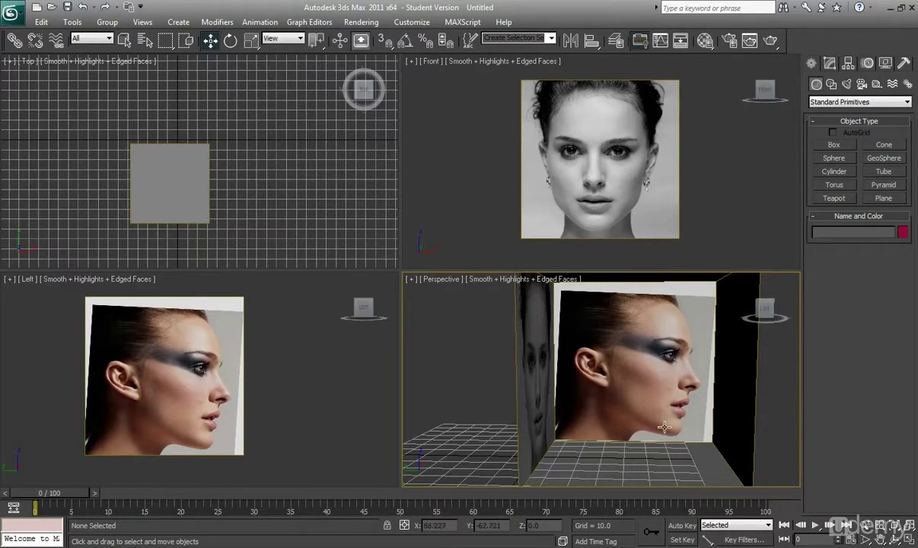
middle_click_drag(618, 393, 609, 415, "alt")
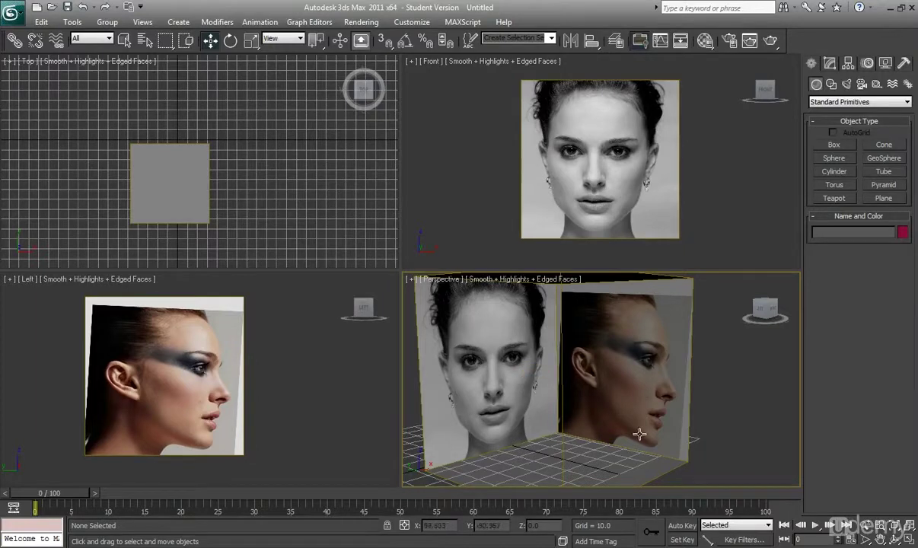
mouse_move(719, 547)
key("alt+Tab")
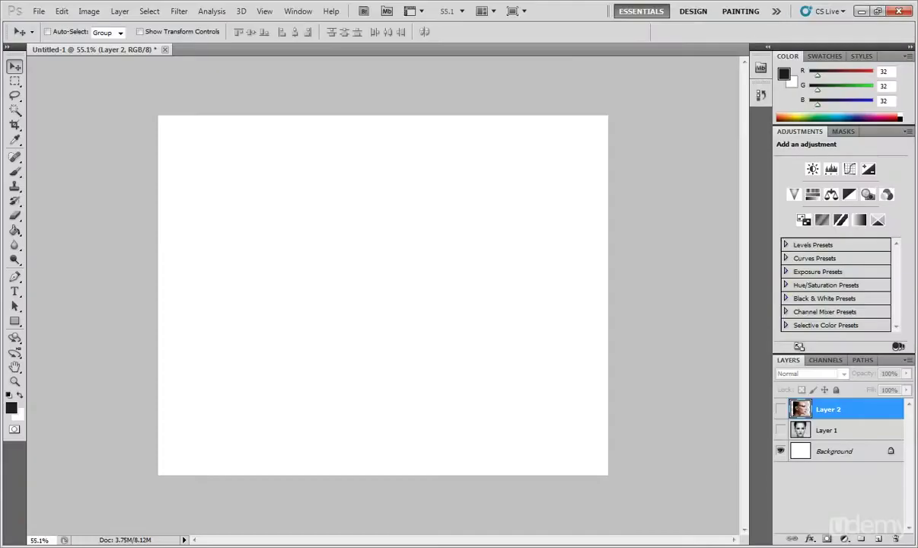
- Turn on Layer 1 and Layer 2, toggling the side profile to compare, and leave both visible
left_click(780, 431)
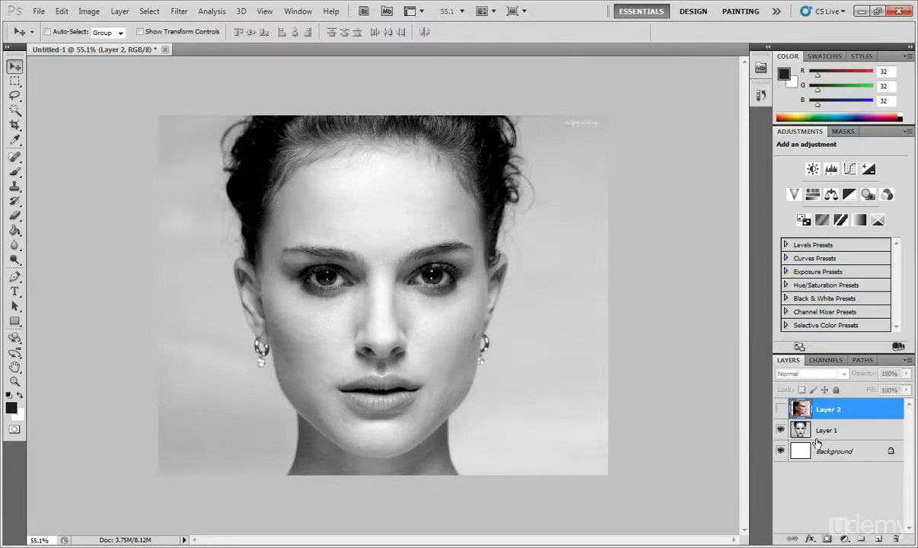
left_click(780, 410)
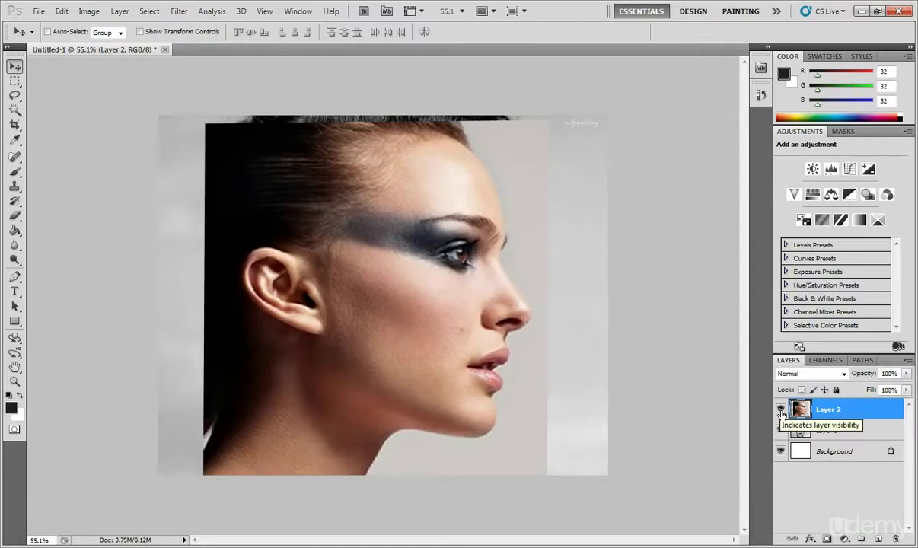
left_click(780, 410)
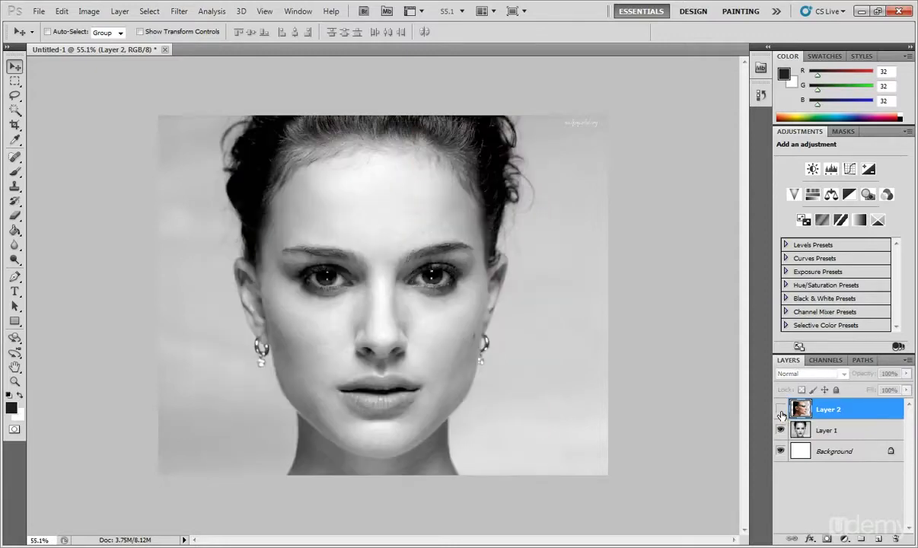
left_click(781, 412)
left_click(780, 412)
left_click(781, 411)
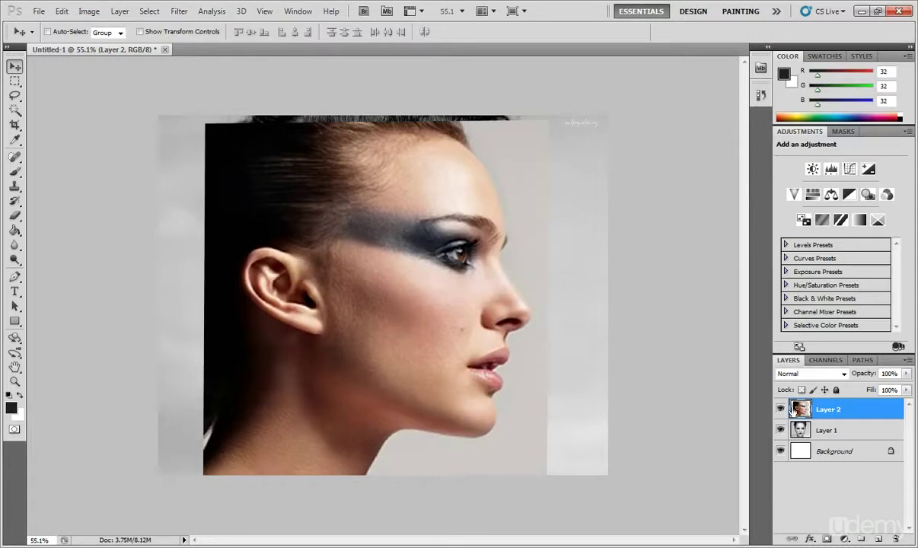
- Set Layer 2 to 55% opacity and slide the profile photo left over the front face
left_click_drag(455, 332, 411, 336)
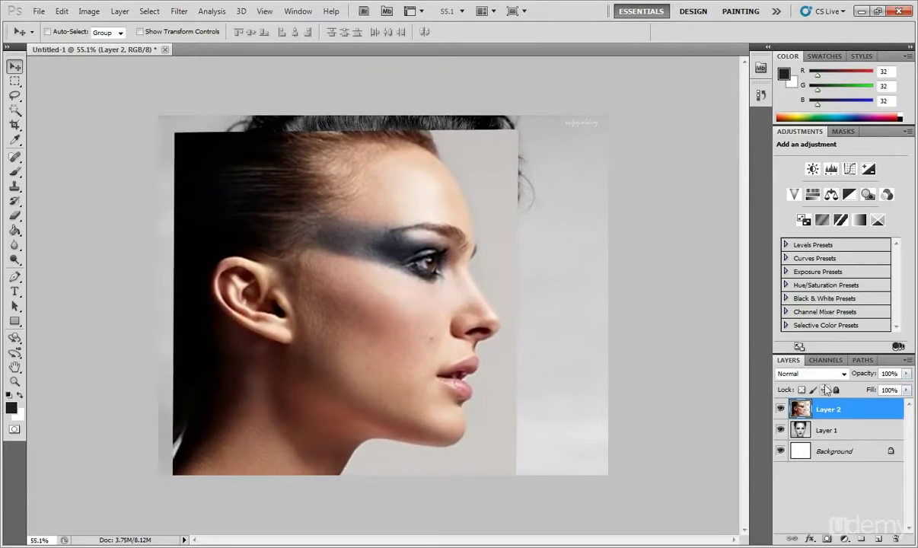
left_click(906, 375)
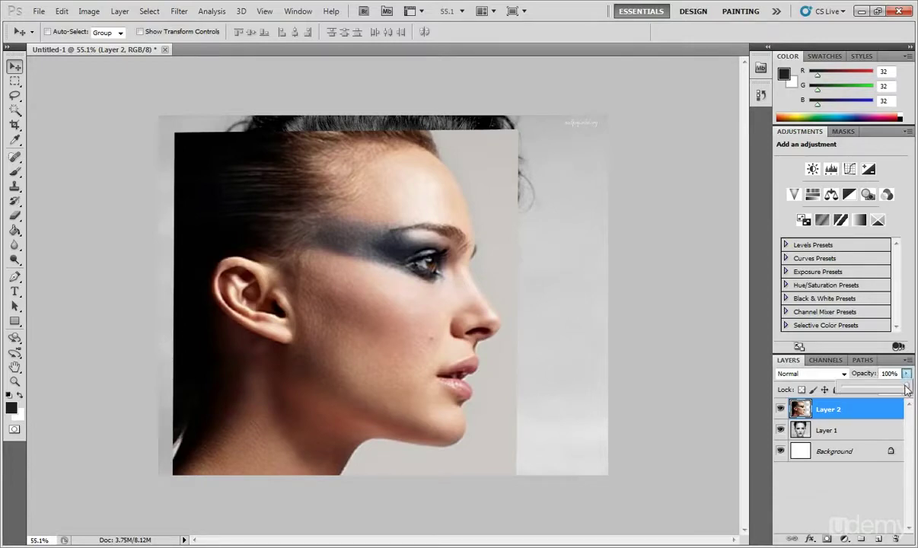
left_click_drag(907, 389, 879, 394)
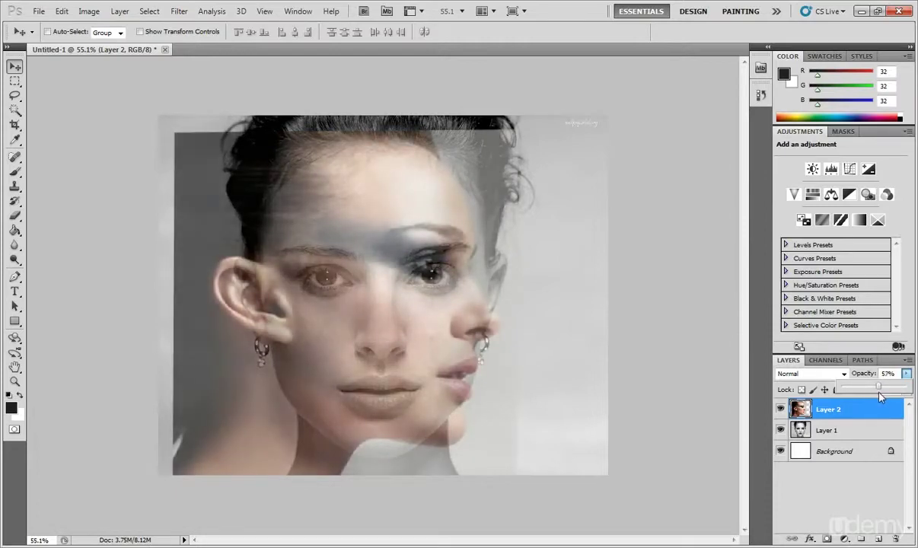
left_click(434, 368)
left_click_drag(410, 354, 299, 369)
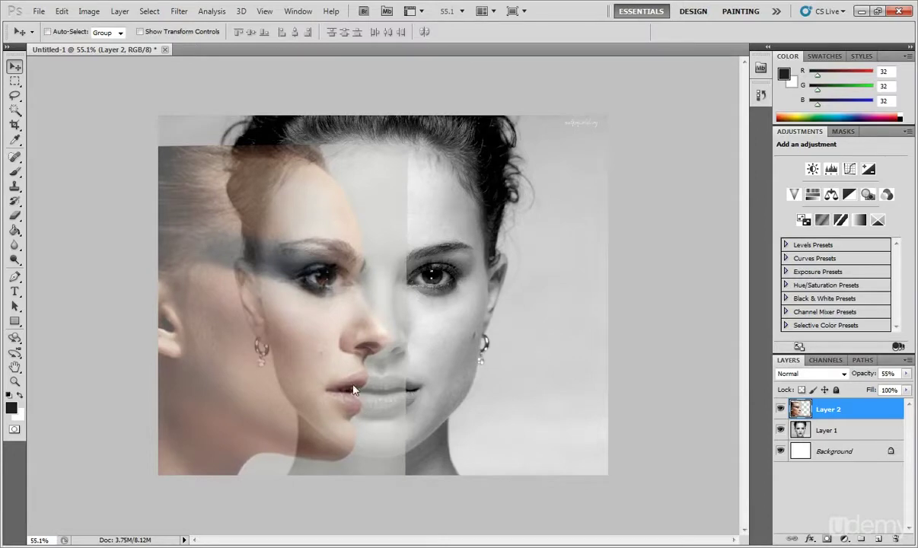
- Nudge Layer 2 left, up and back right, hiding and showing it to check alignment
key("shift+Left")
key("shift+Left")
key("shift+Left")
left_click_drag(353, 388, 355, 379)
key("shift+Left")
key("shift+Left")
key("shift+Left")
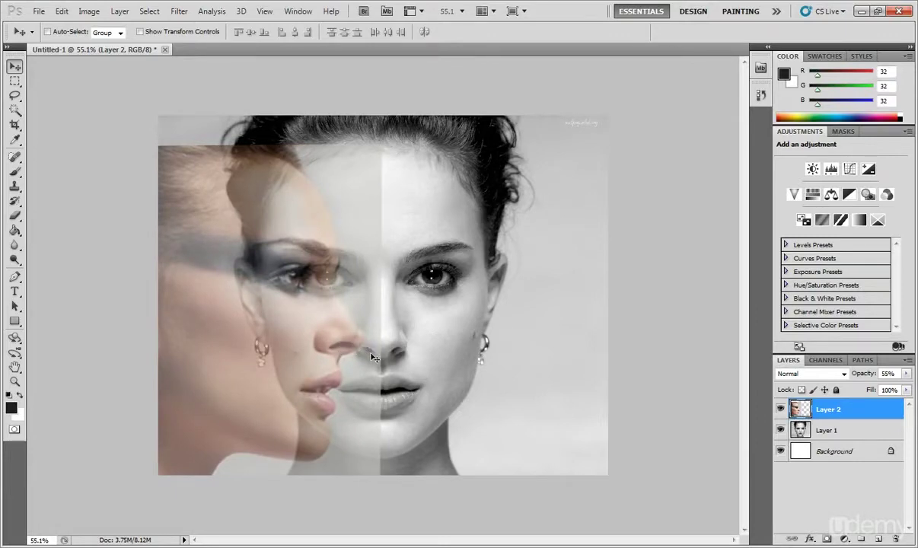
key("Right")
key("Right")
key("Right")
key("Right")
key("shift+Right")
key("shift+Right")
key("shift+Right")
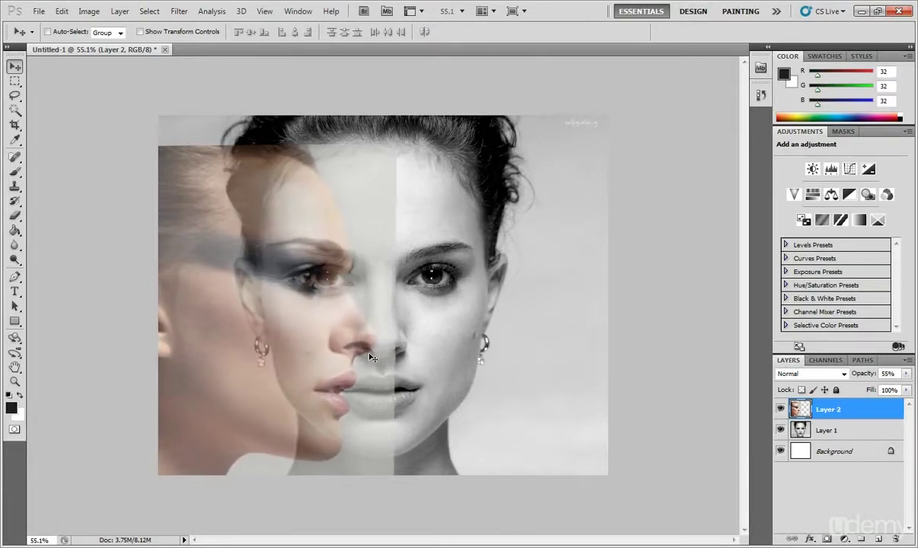
key("Right")
key("Right")
key("Right")
key("Right")
key("Right")
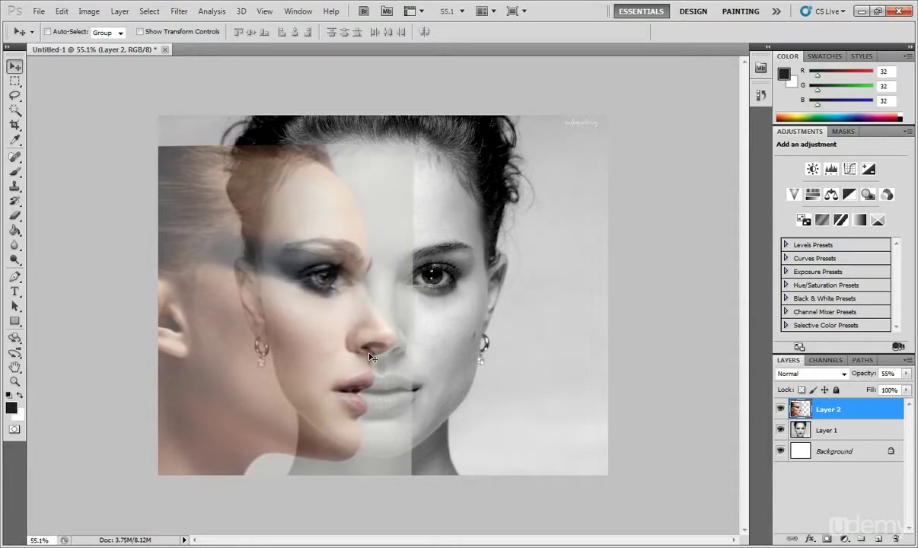
key("Right")
key("Right")
key("Right")
left_click(779, 411)
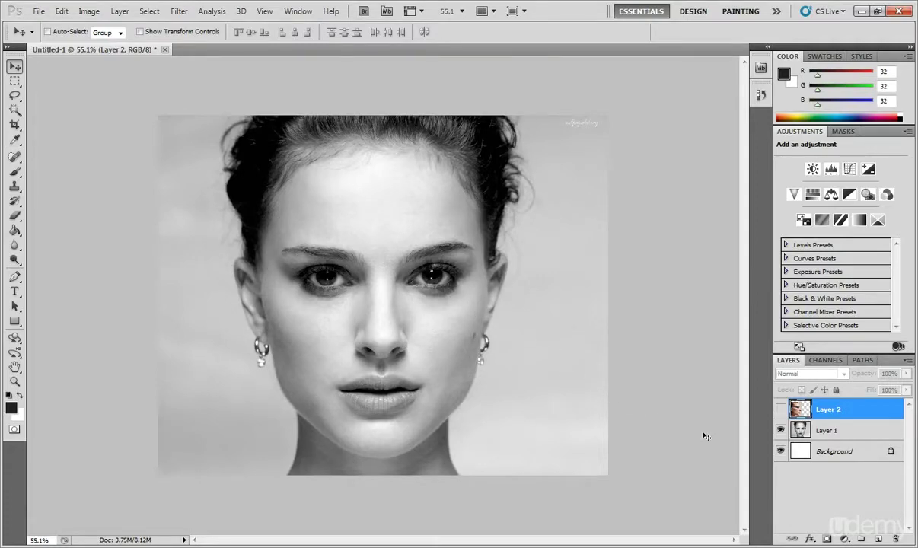
left_click(780, 411)
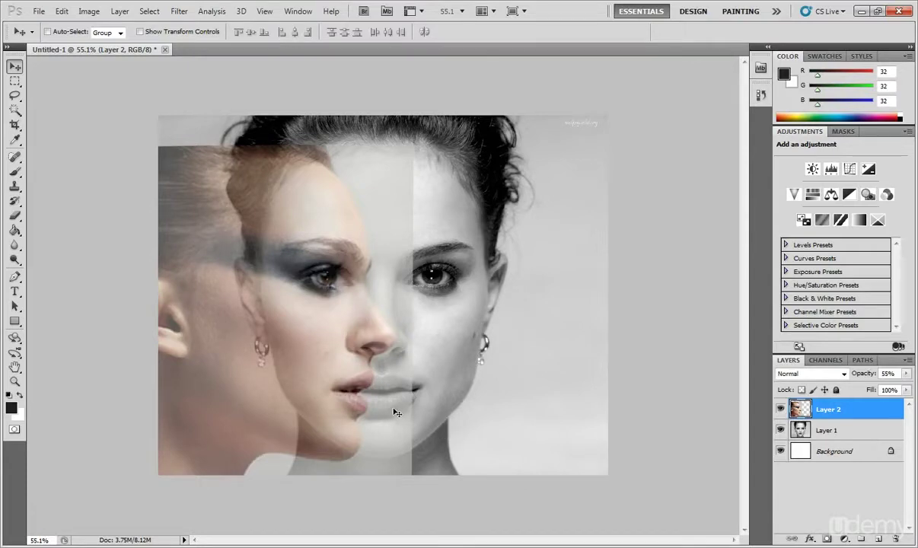
- Free-transform Layer 2, rotating it 2.53° clockwise and moving it onto the front face
key("ctrl+t")
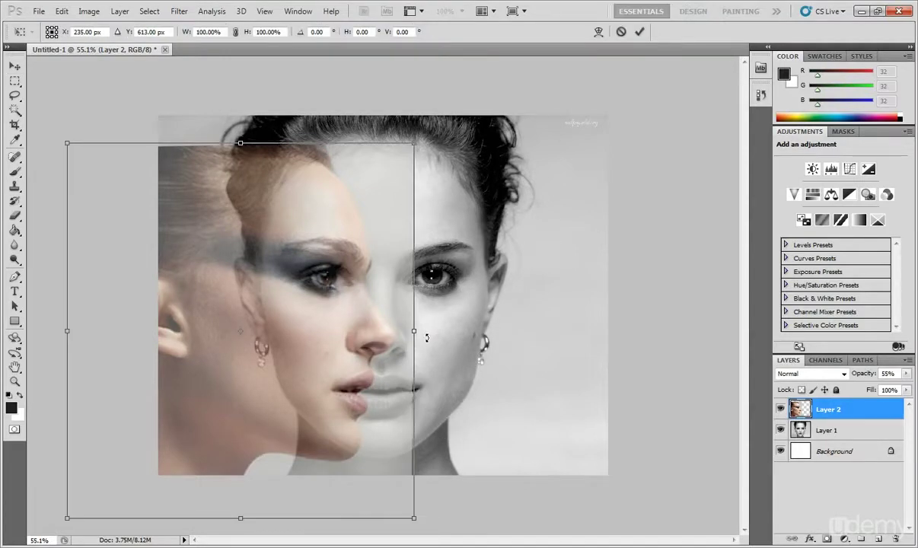
left_click_drag(426, 338, 435, 346)
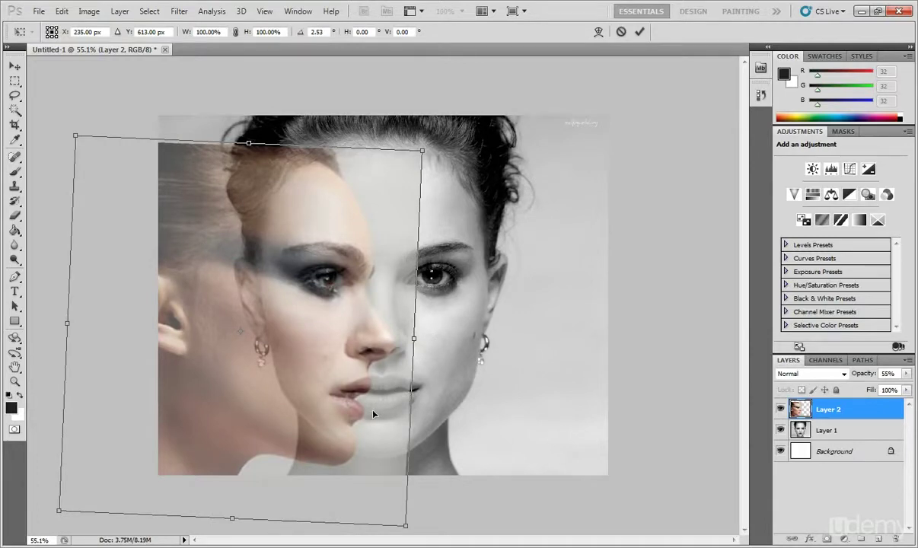
left_click_drag(373, 414, 291, 369)
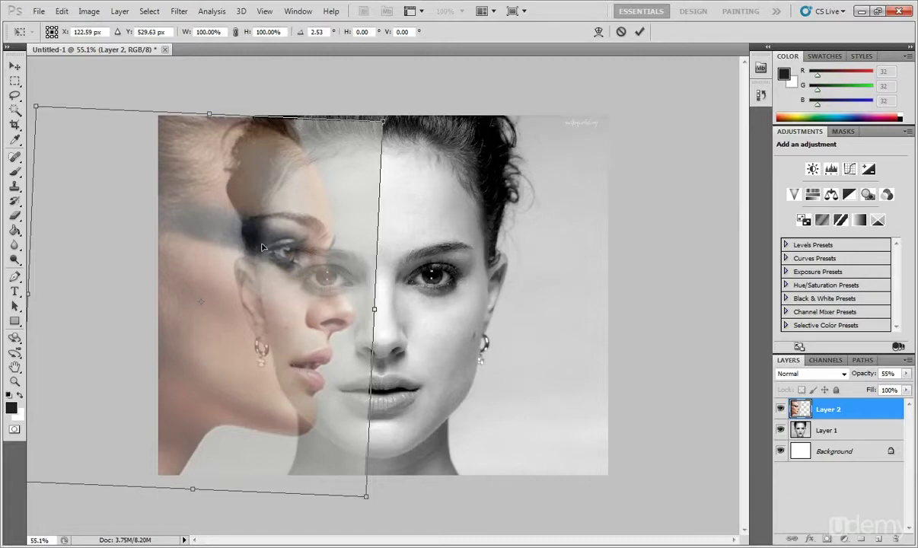
left_click_drag(276, 266, 316, 317)
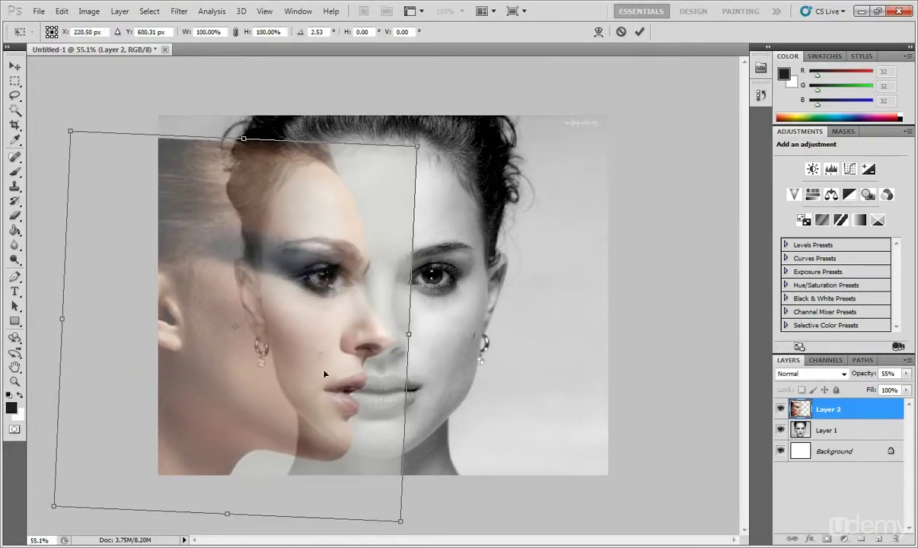
key("Return")
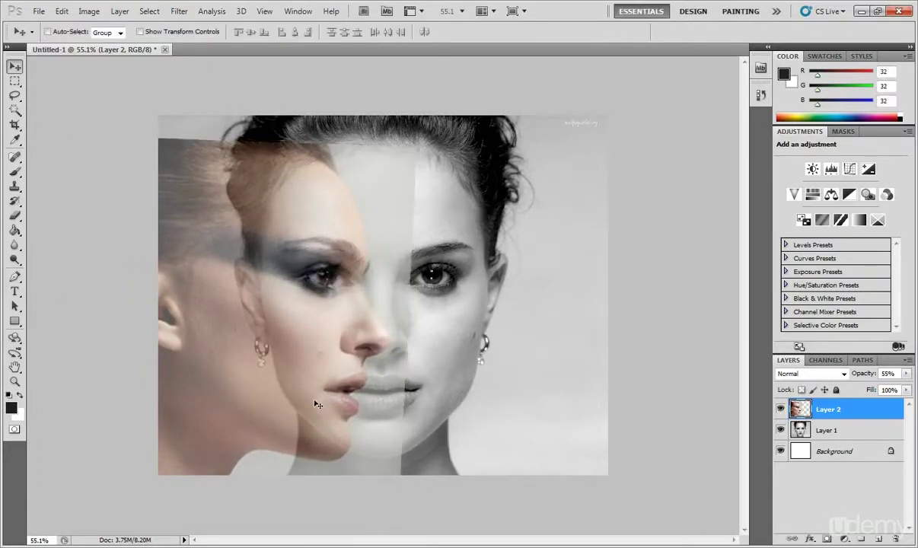
- Shift the translucent profile a few pixels so nose and lips line up with the front face
mouse_move(319, 404)
left_mouse_down()
mouse_move(341, 403)
mouse_move(319, 403)
left_mouse_up()
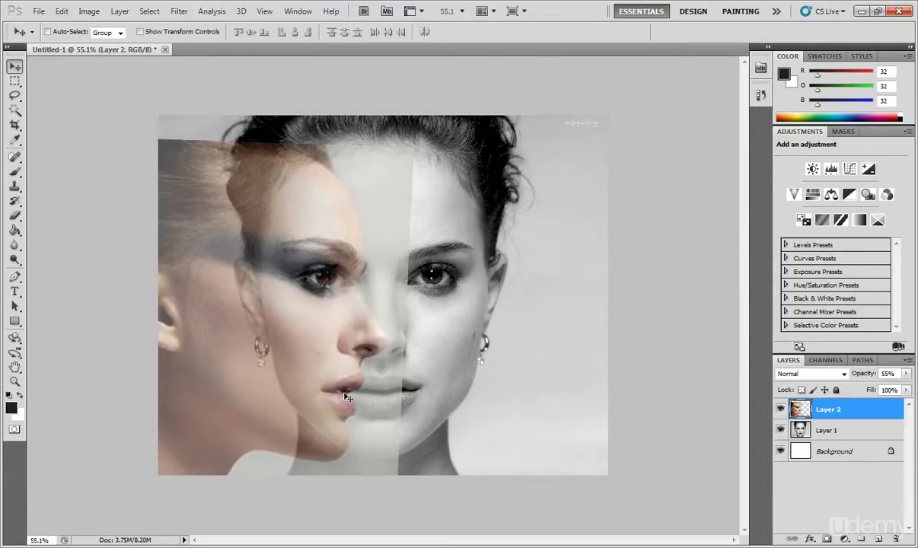
mouse_move(346, 396)
left_mouse_down()
mouse_move(356, 396)
mouse_move(347, 396)
left_mouse_up()
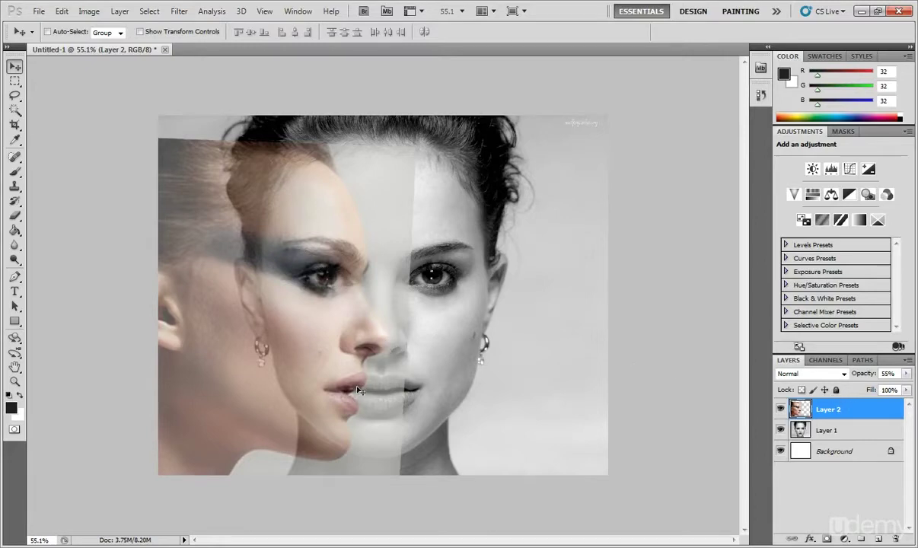
mouse_move(359, 390)
left_mouse_down()
mouse_move(373, 392)
mouse_move(356, 392)
left_mouse_up()
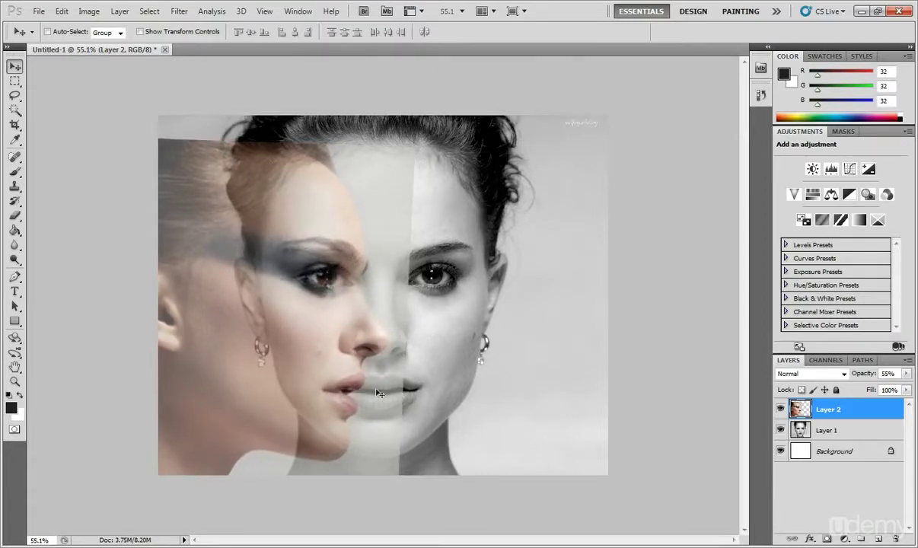
- Restore Layer 2 to 100% opacity and shift it right until it aligns over Layer 1
left_click(905, 374)
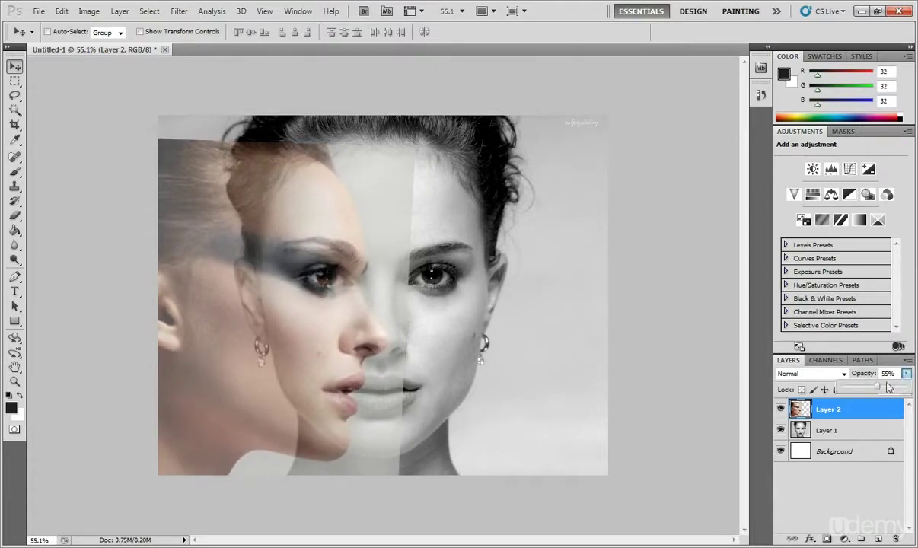
key("0")
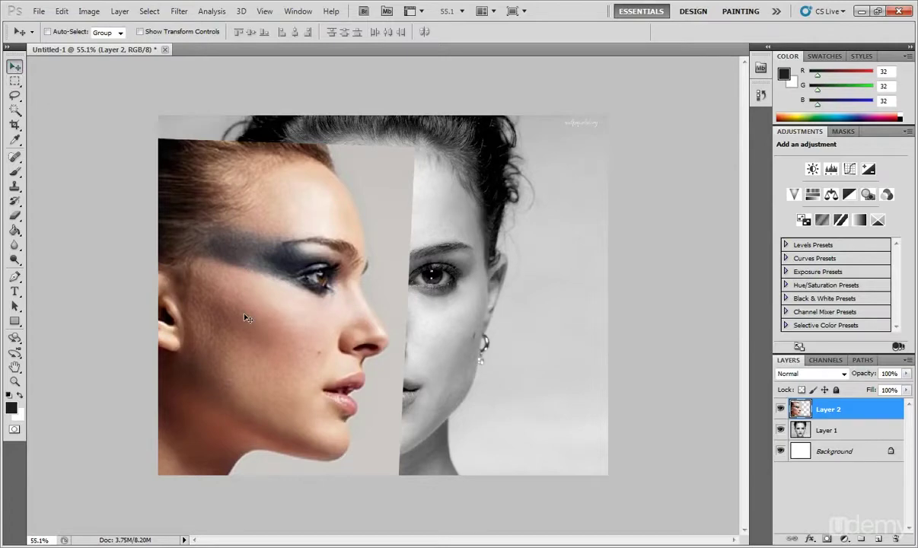
key("shift+Right")
key("shift+Right")
key("shift+Right")
key("shift+Right")
key("shift+Right")
key("shift+Right")
key("shift+Right")
key("shift+Right")
key("shift+Right")
key("shift+Right")
key("shift+Right")
key("shift+Right")
key("shift+Right")
key("shift+Right")
key("shift+Right")
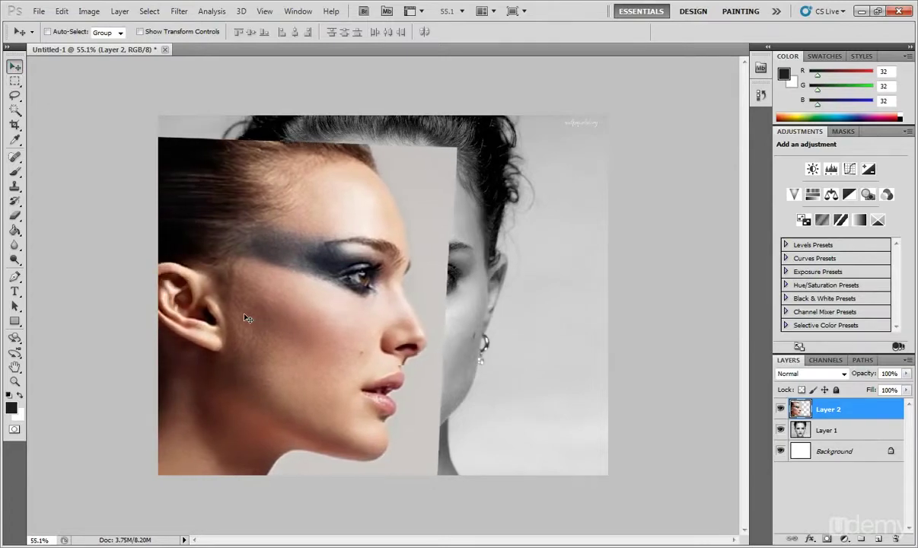
key("shift+Right")
key("shift+Right")
key("shift+Right")
key("shift+Right")
key("shift+Right")
key("shift+Right")
key("shift+Right")
key("shift+Right")
key("shift+Right")
key("shift+Right")
key("shift+Right")
key("shift+Right")
key("shift+Right")
key("shift+Right")
key("shift+Right")
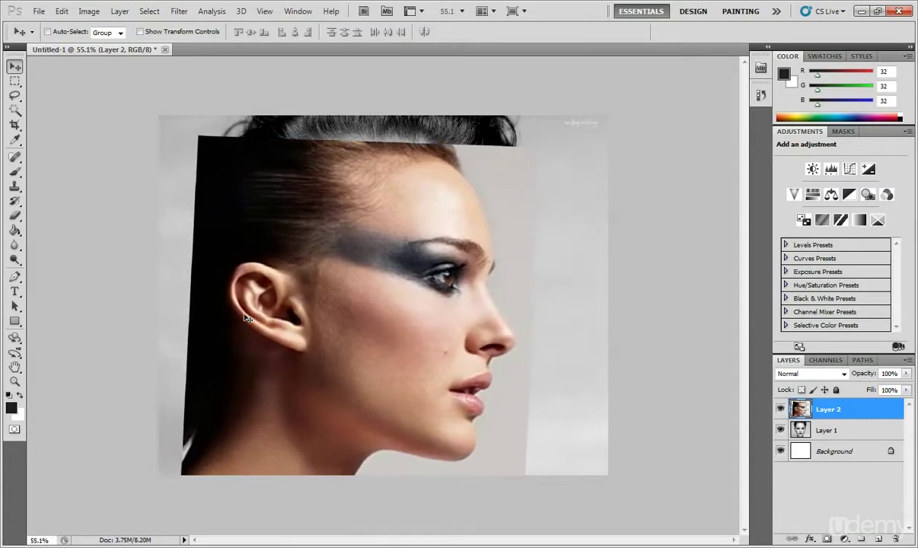
key("shift+Left")
key("shift+Left")
key("shift+Left")
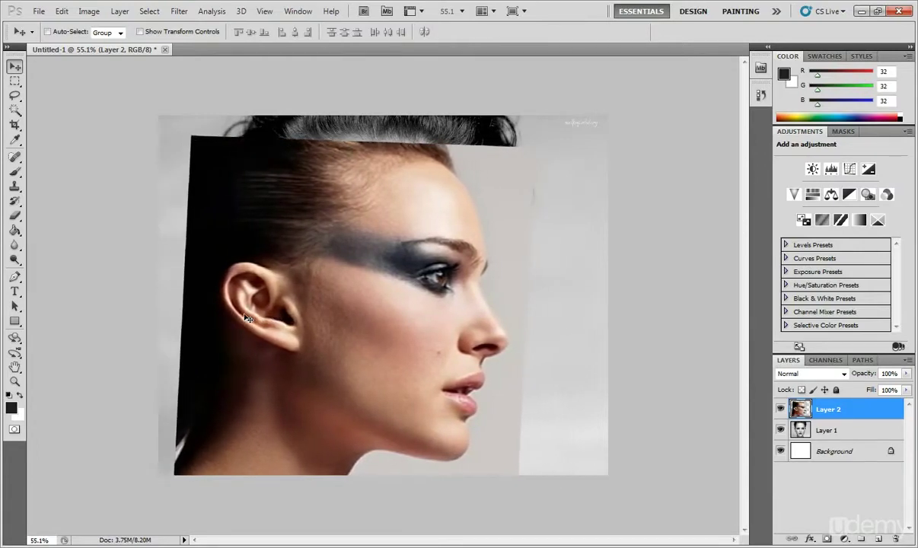
key("shift+Right")
key("shift+Right")
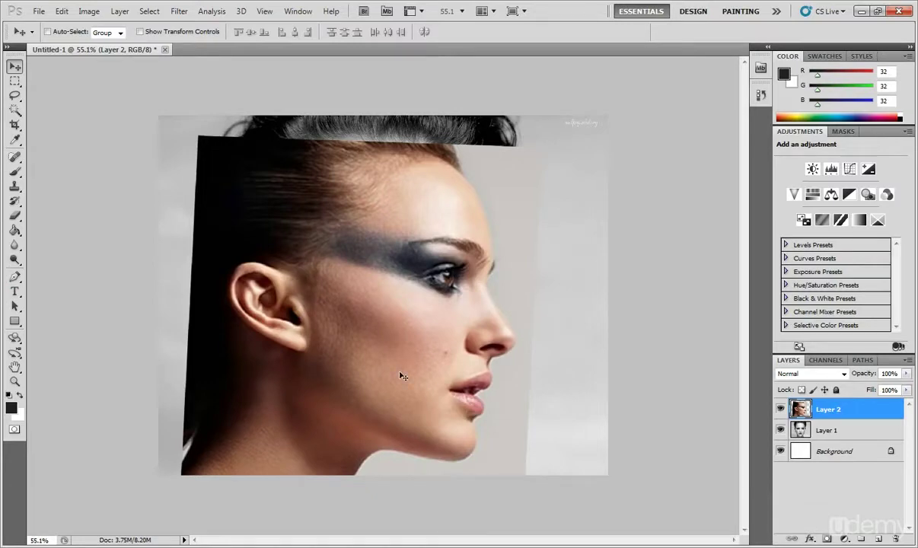
- Crop the canvas to the square around the profile photo, then compare Layer 2 against the front face
left_click(15, 125)
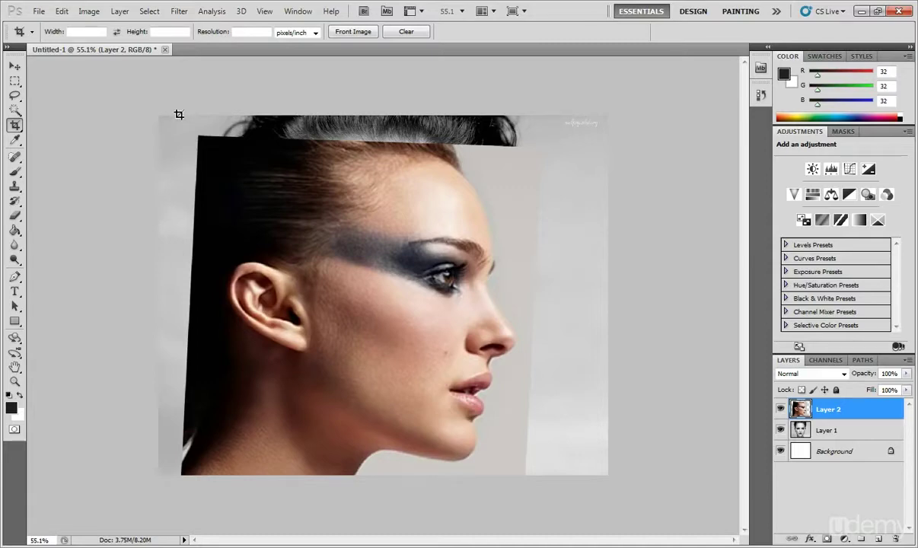
left_click_drag(181, 116, 600, 476)
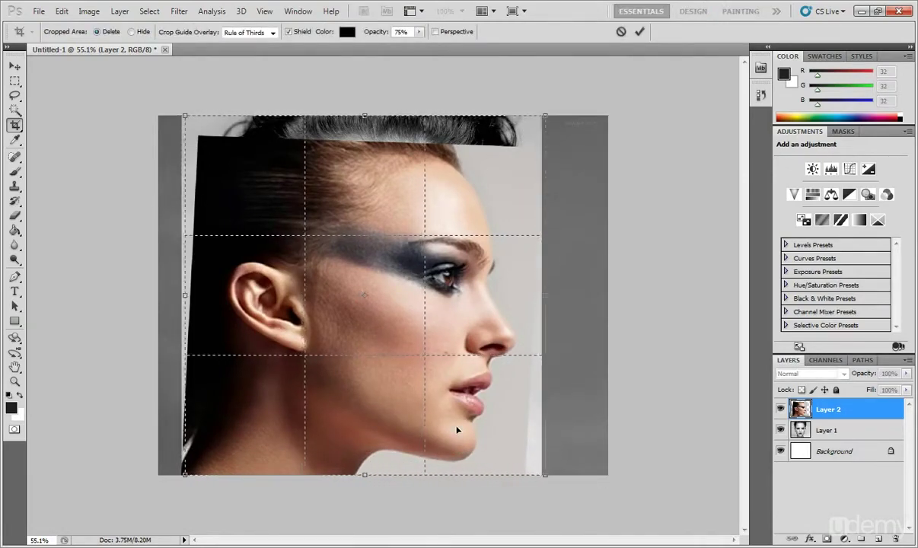
key("shift+Right")
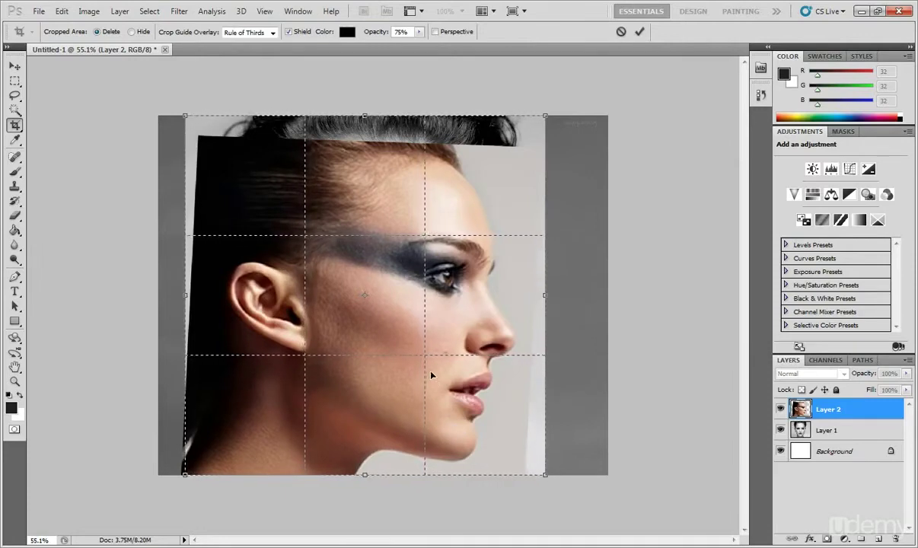
key("Return")
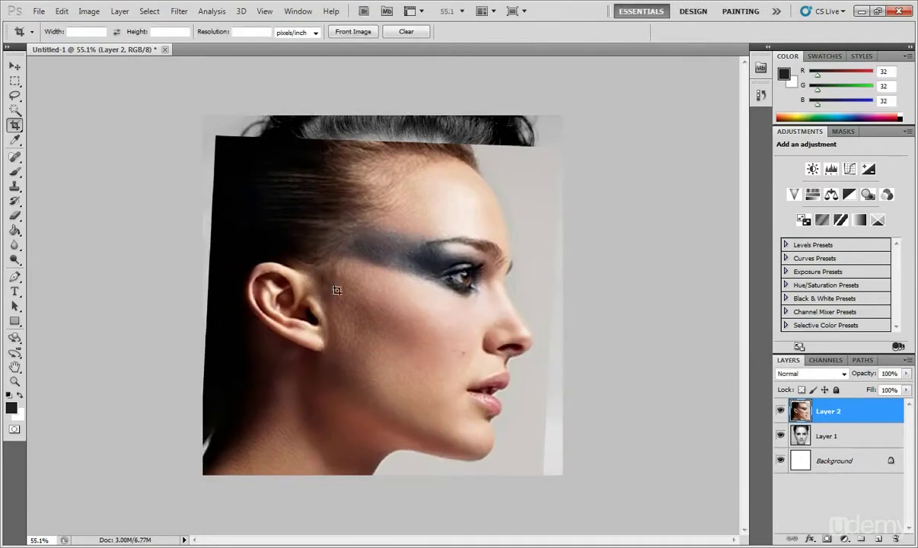
left_click(780, 413)
left_click(780, 411)
- Toggle Layer 2 to compare, then hide Layer 1 so only the colour profile shows
left_click(780, 412)
left_click(780, 413)
left_click(779, 412)
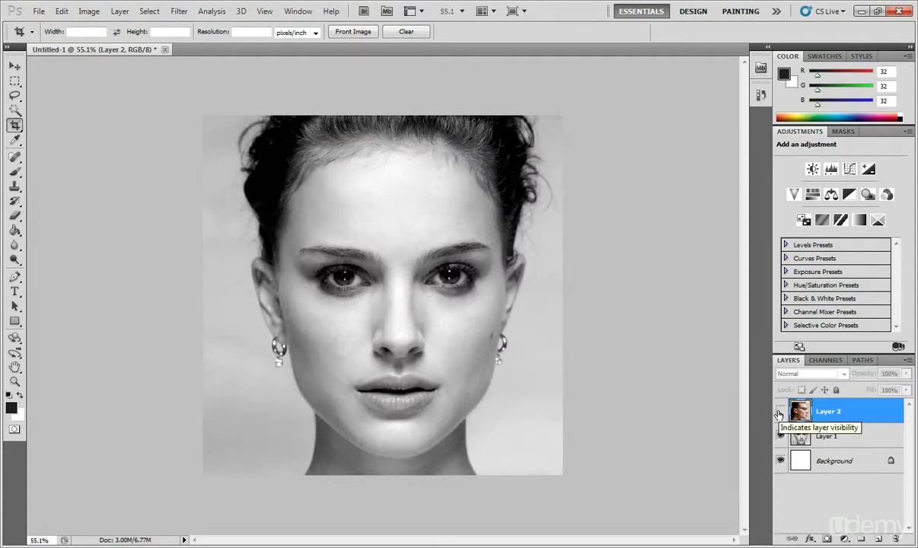
left_click(779, 411)
left_click(780, 435)
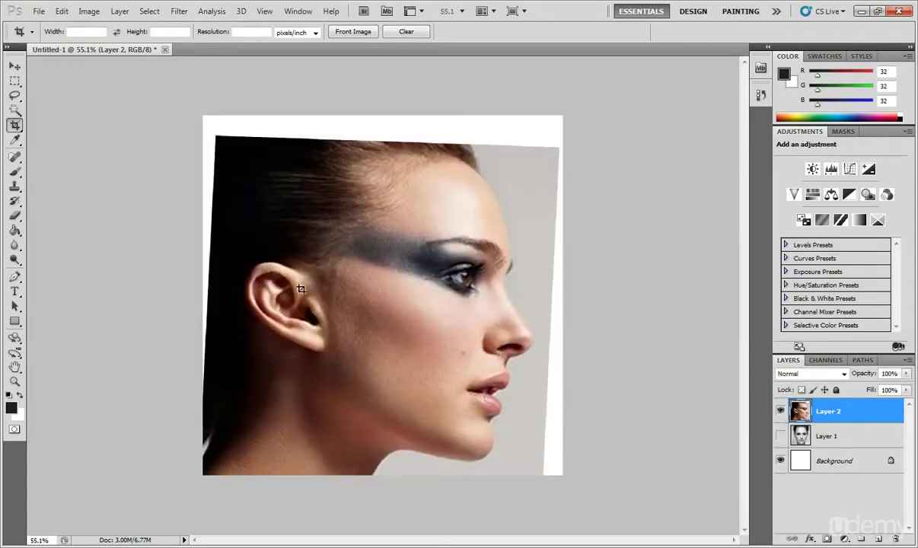
left_click(38, 10)
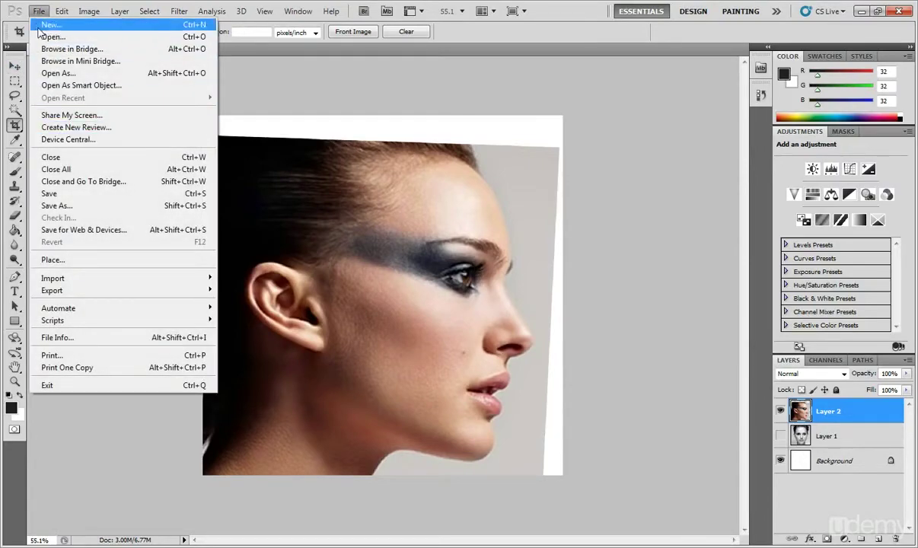
- Browse Save As in JPEG format to the ref images folder, cancel without saving, and hide Layer 2
left_click(67, 206)
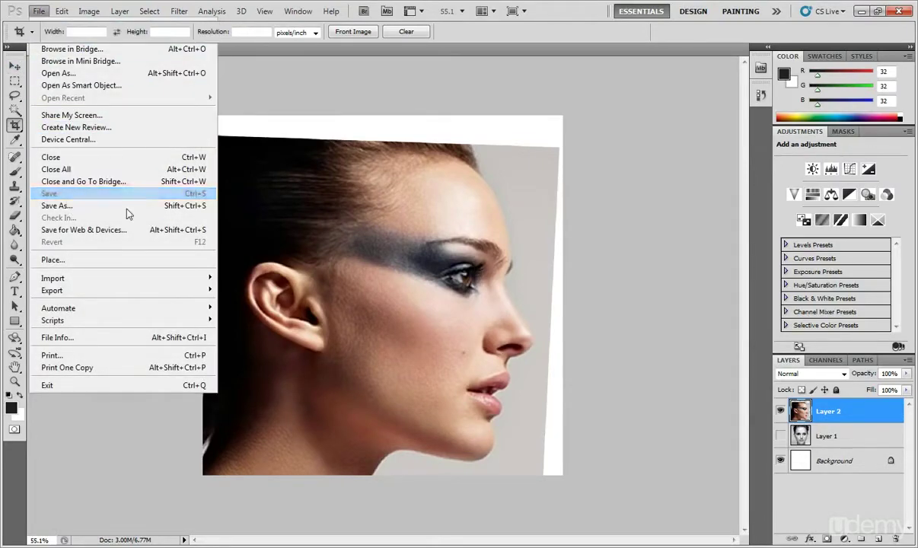
left_click(493, 297)
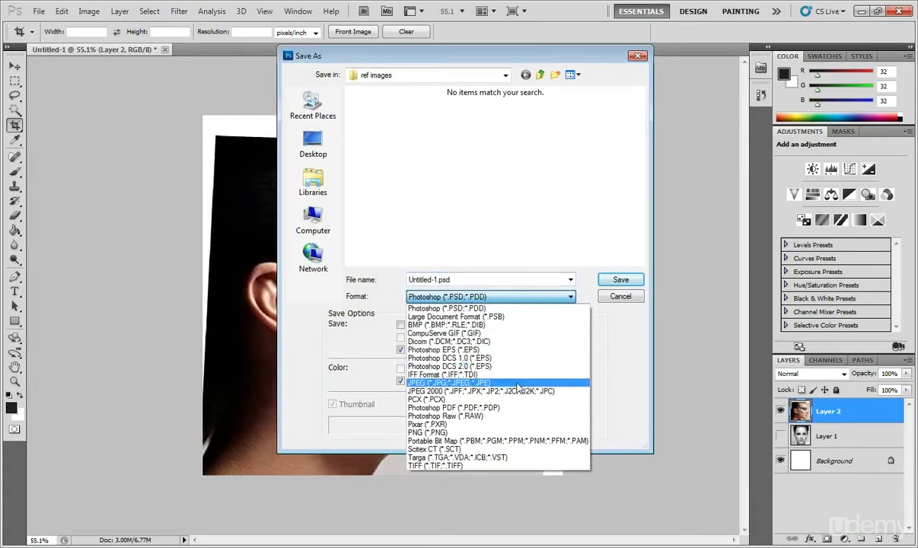
left_click(512, 380)
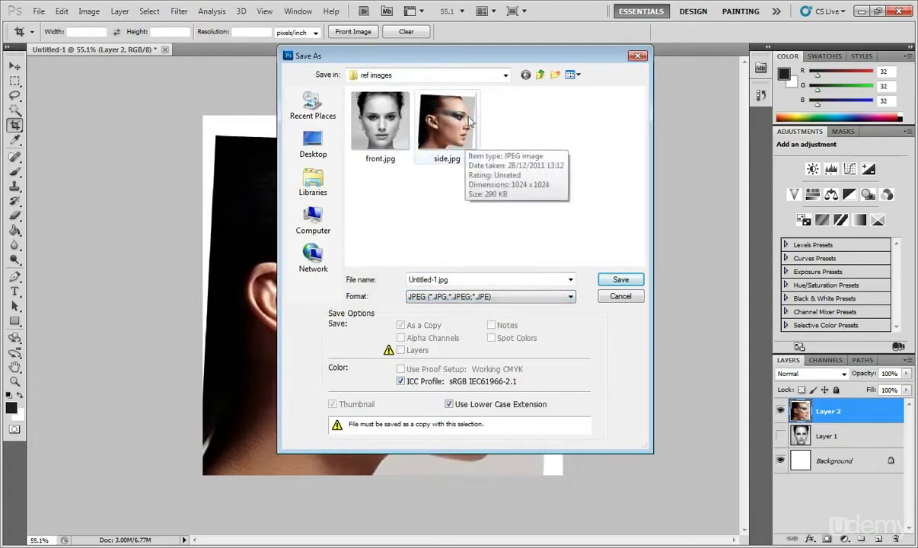
left_click(390, 75)
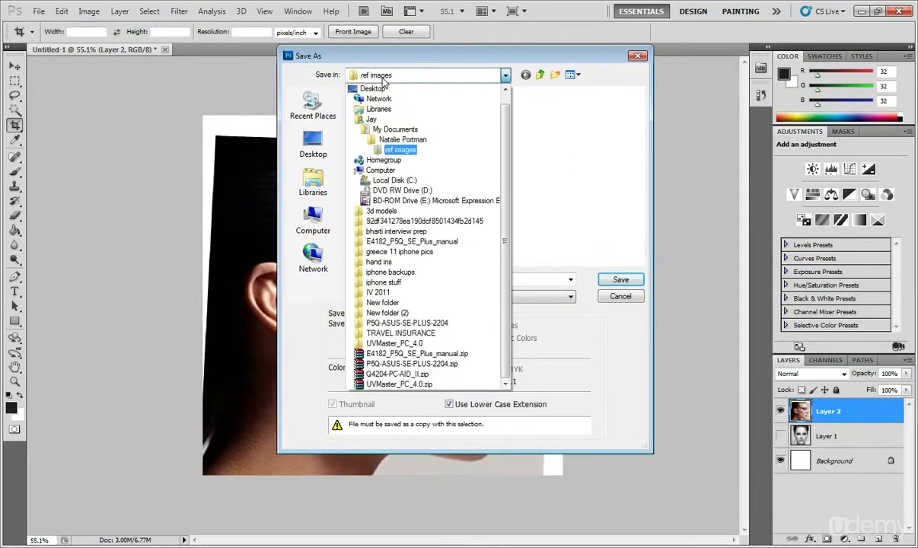
left_click(368, 126)
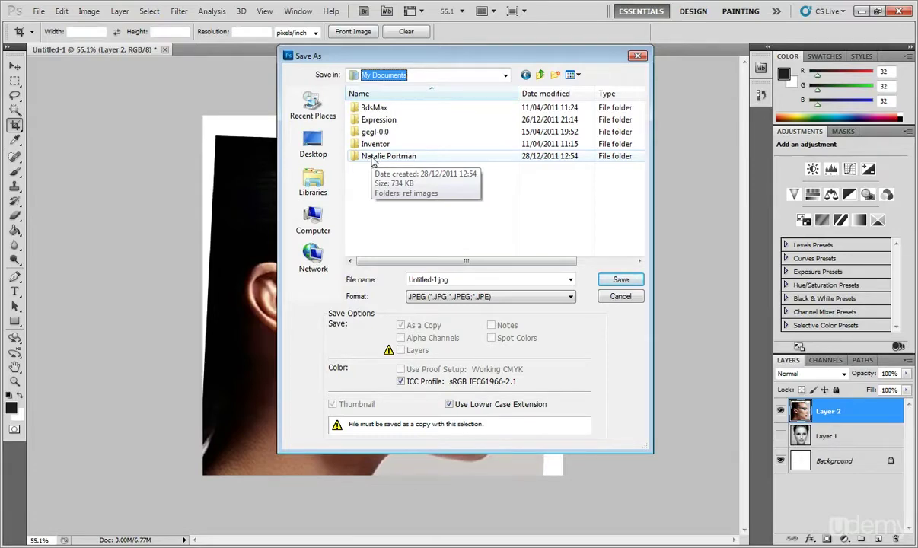
double_click(374, 157)
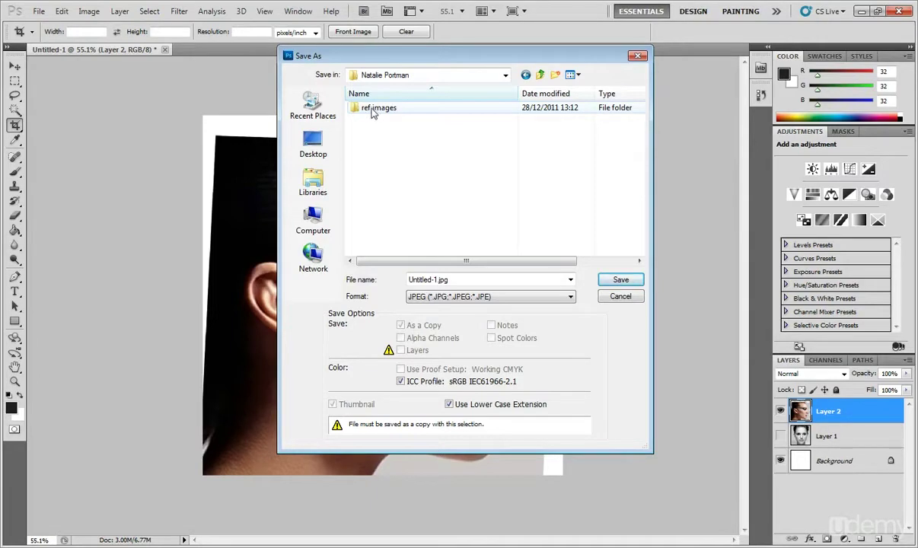
double_click(371, 112)
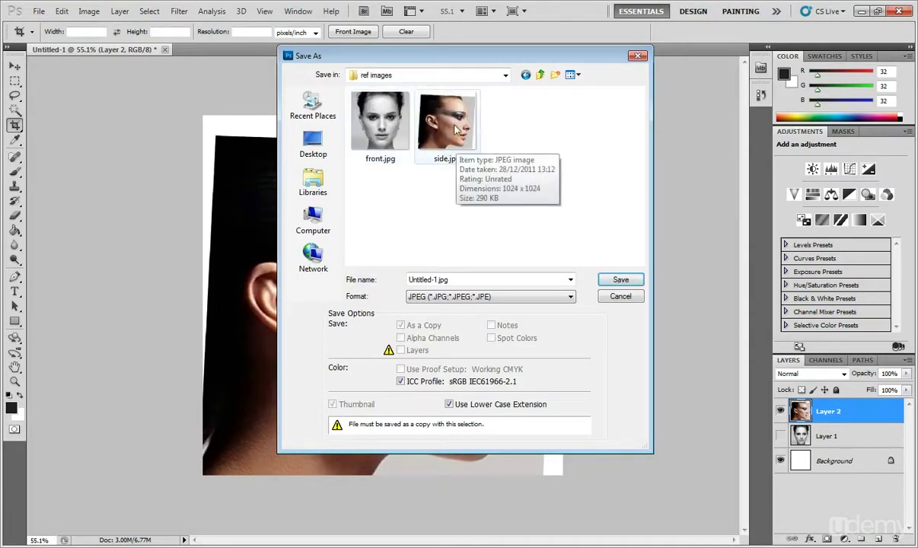
left_click(618, 296)
left_click(780, 411)
- Show the black-and-white front face layer again, then delete Box001 in 3ds Max
left_click(781, 435)
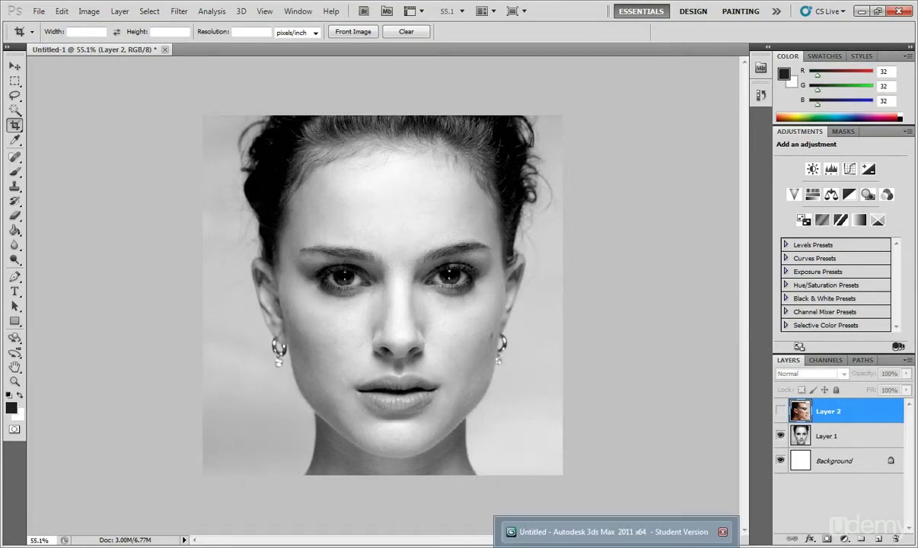
key("alt+Tab")
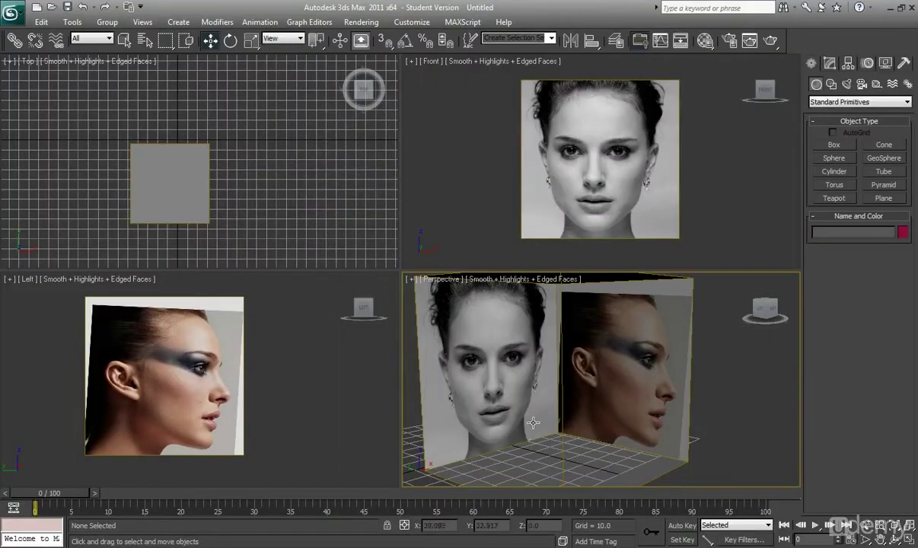
scroll(494, 421, "down", 3)
left_click(610, 394)
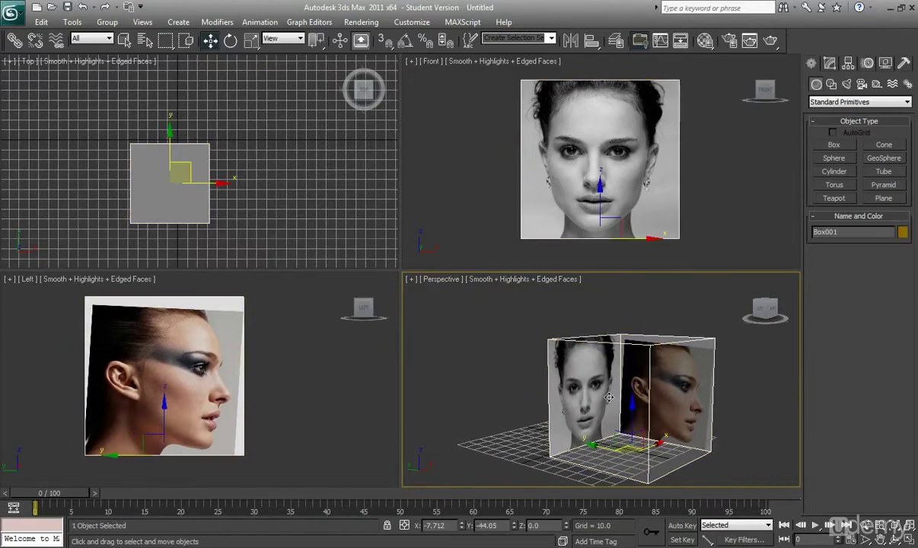
key("Delete")
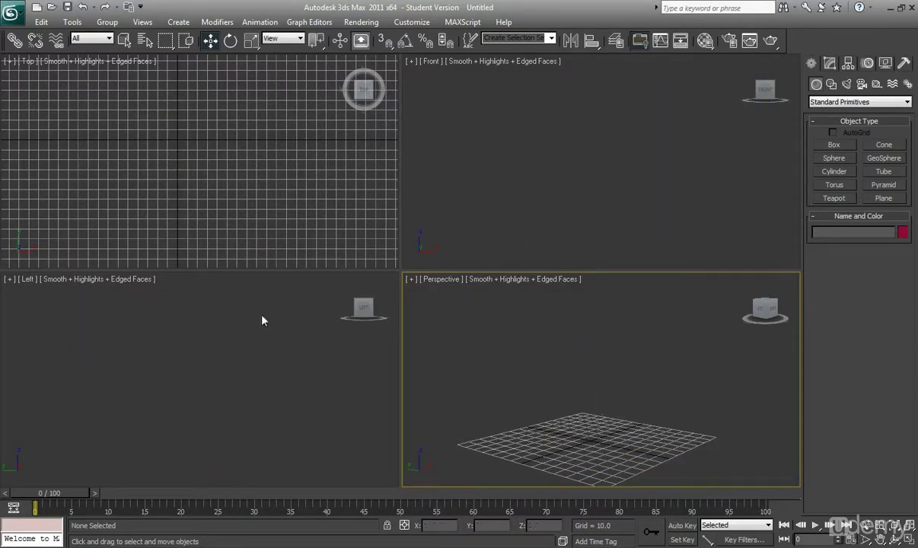
- Reset 3ds Max to a fresh Untitled scene without saving the current changes
left_click(13, 13)
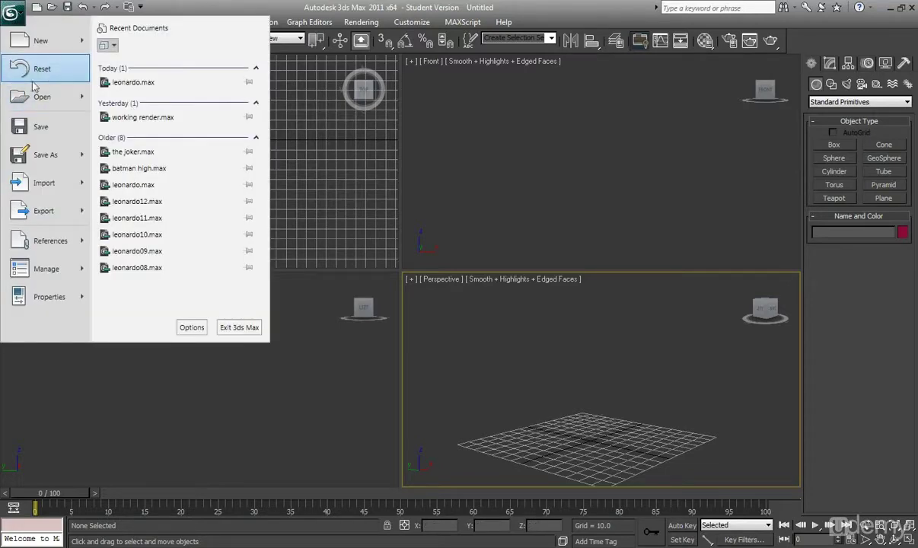
left_click(36, 69)
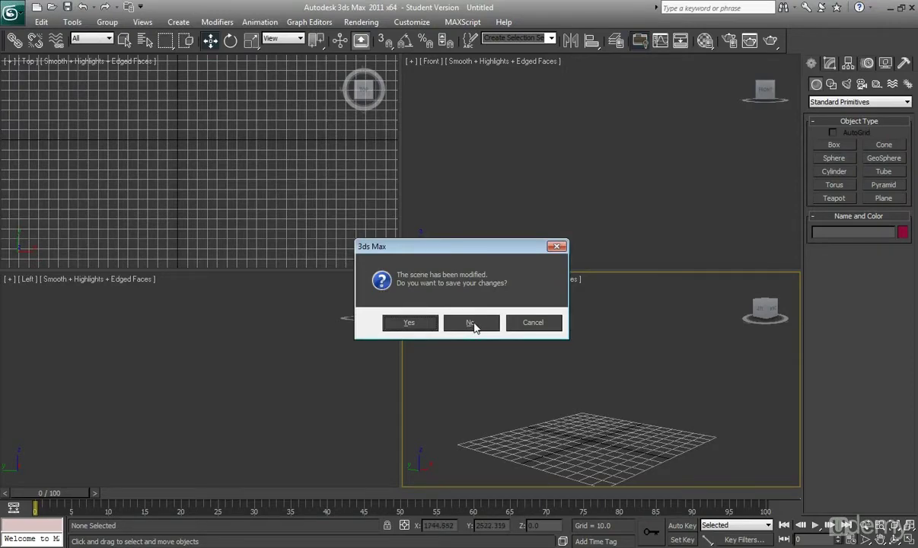
left_click(471, 322)
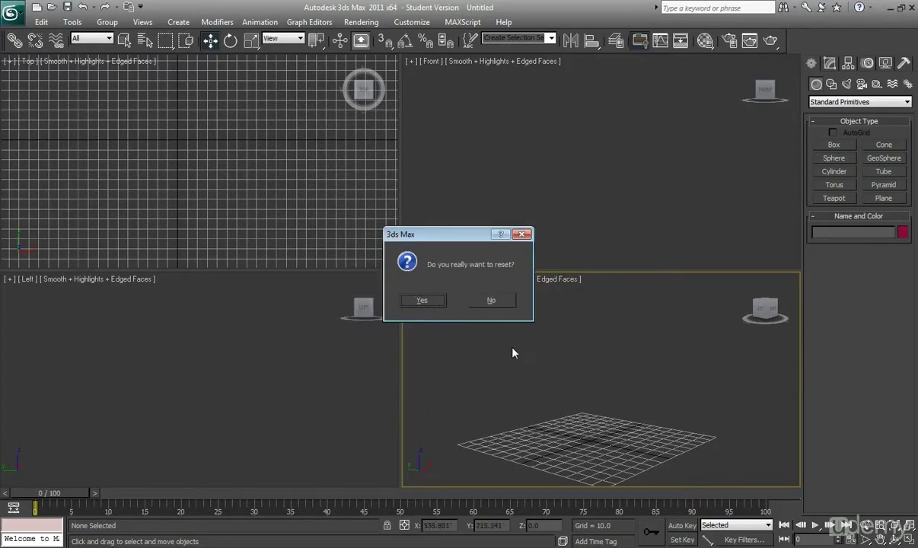
left_click(431, 306)
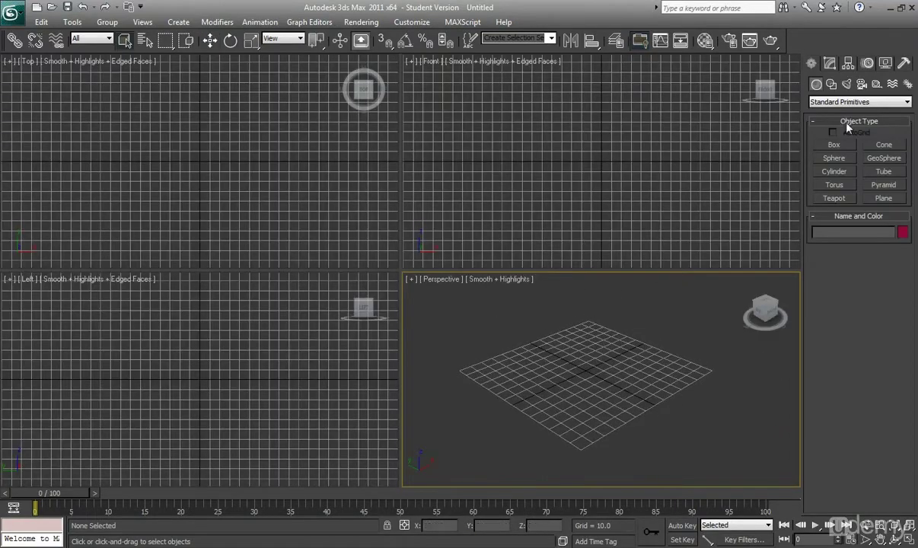
- Drag out a new box primitive on the Perspective grid
left_click(834, 145)
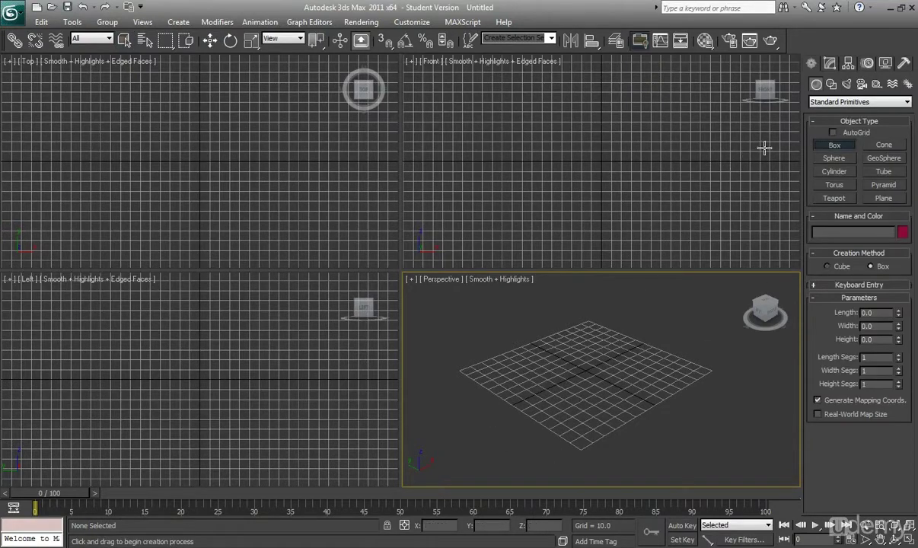
left_click_drag(533, 375, 643, 379)
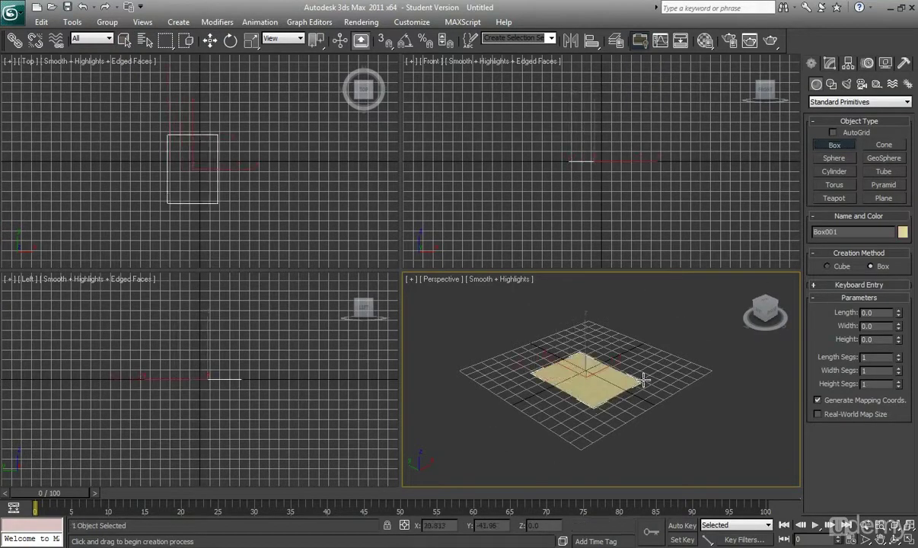
left_click(595, 309)
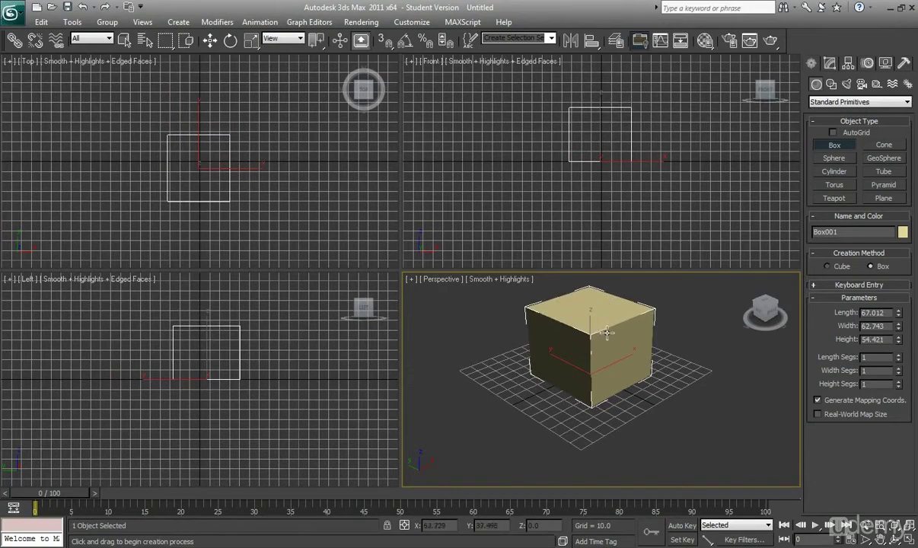
middle_click_drag(607, 332, 600, 356)
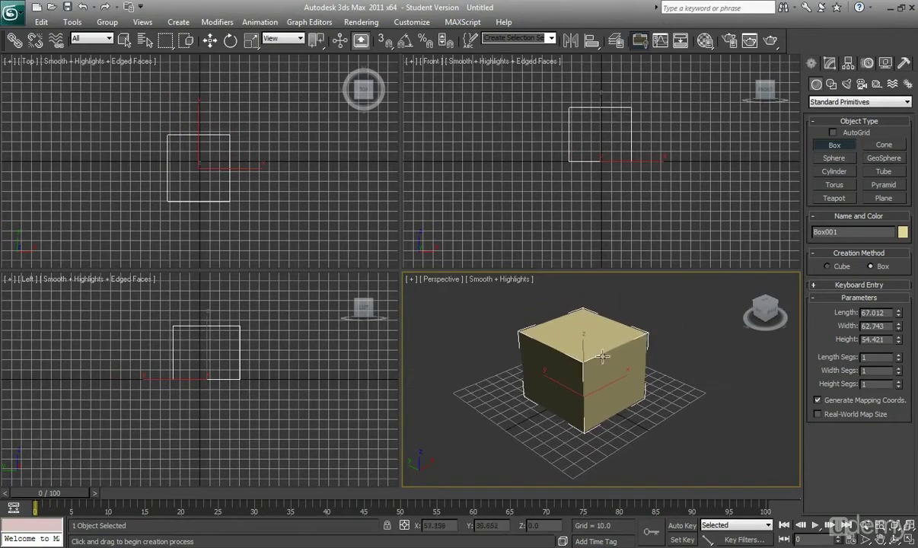
- Set the box's Length, Width and Height to 80, then view it from the front
double_click(885, 312)
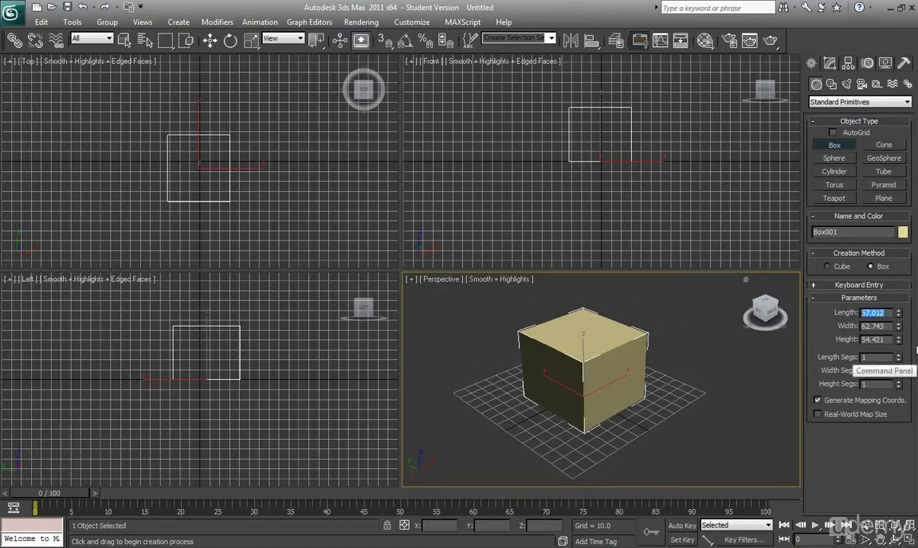
type("80")
key("Return")
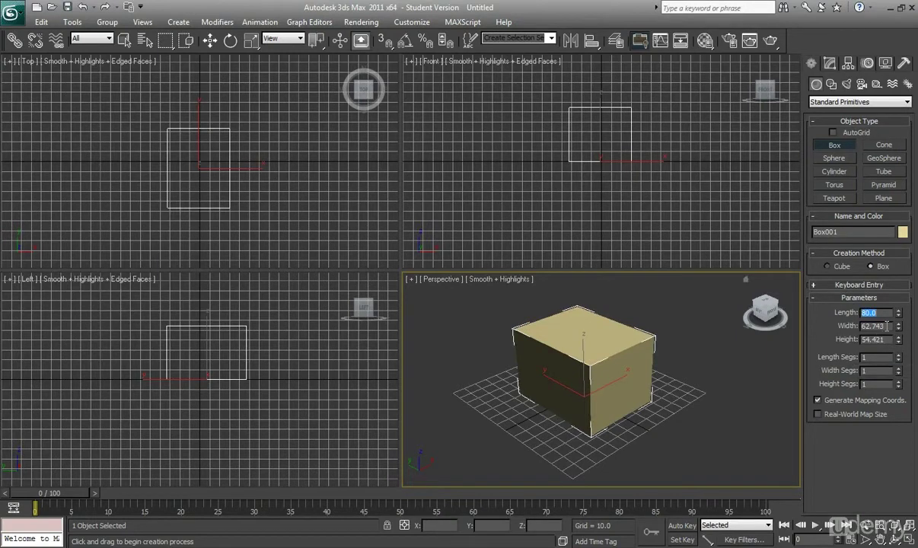
double_click(887, 326)
type("80")
key("Return")
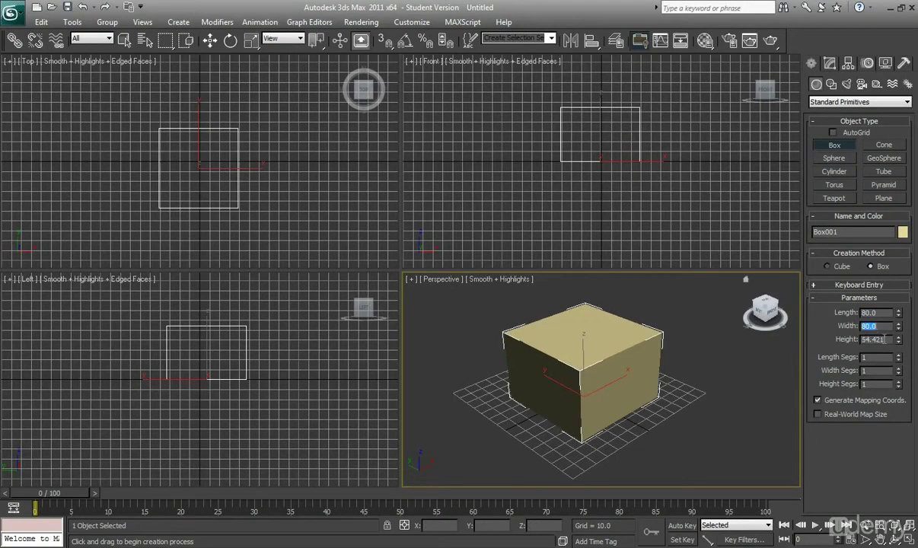
double_click(885, 339)
type("80")
key("Return")
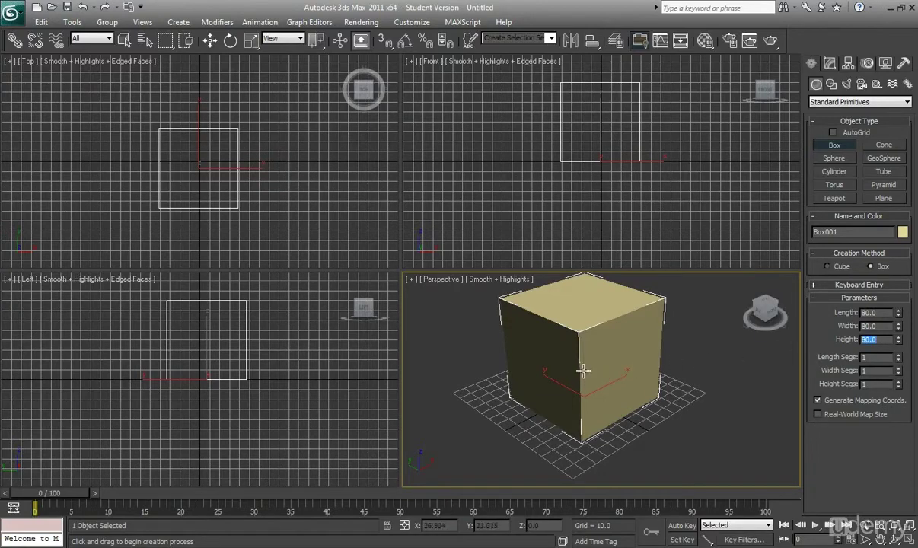
middle_click_drag(602, 376, 462, 312, "alt")
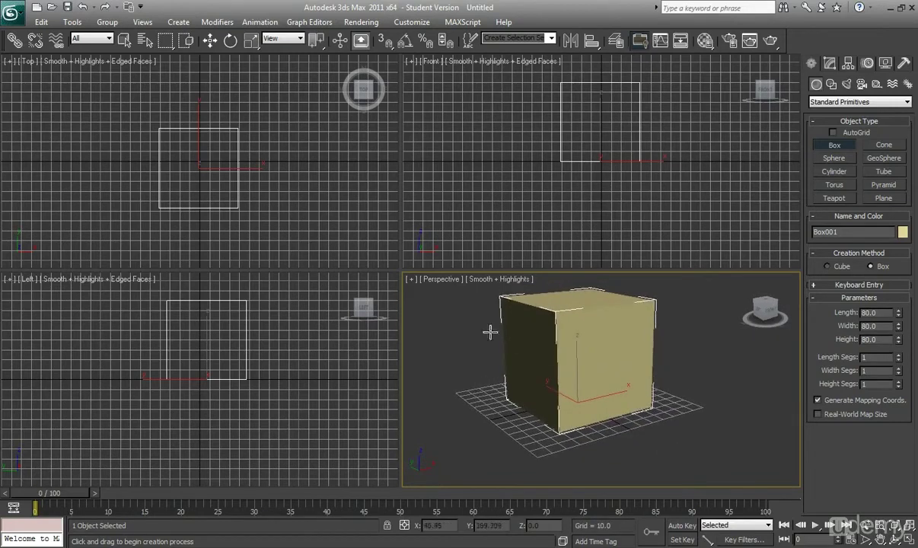
- In Viewport Configuration, enable Edged Faces and disable Use Selection Brackets for all viewports
left_click(410, 280)
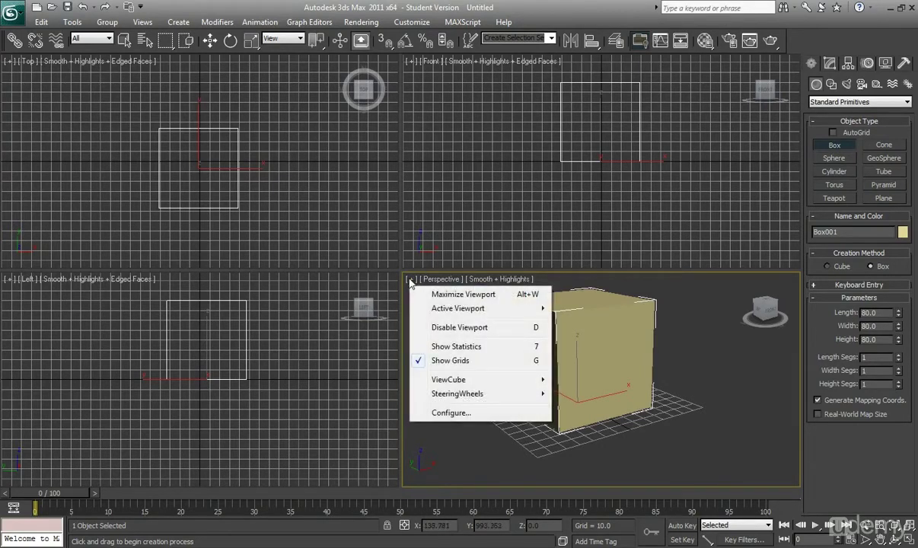
left_click(465, 415)
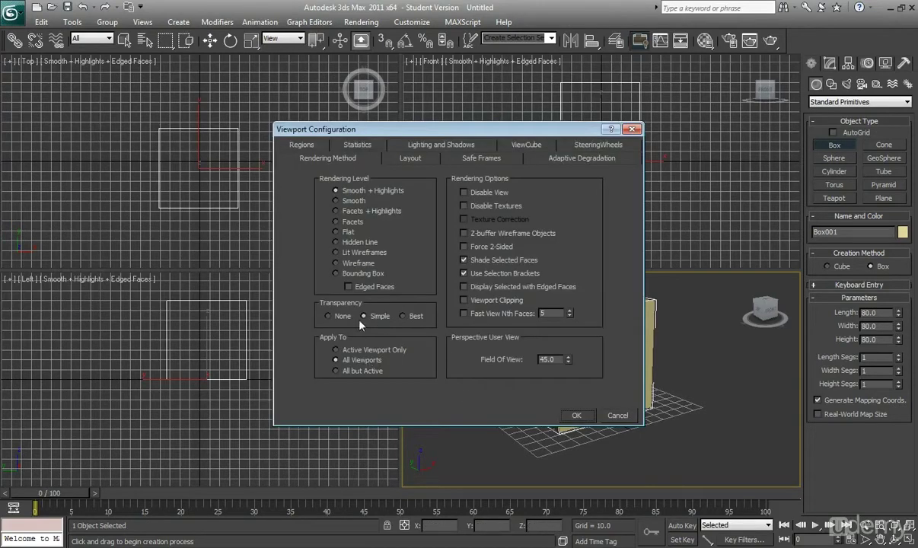
left_click(463, 273)
- Apply the new viewport display settings and switch to Select and Move
left_click(577, 417)
middle_click_drag(605, 376, 460, 259, "alt")
left_click(209, 40)
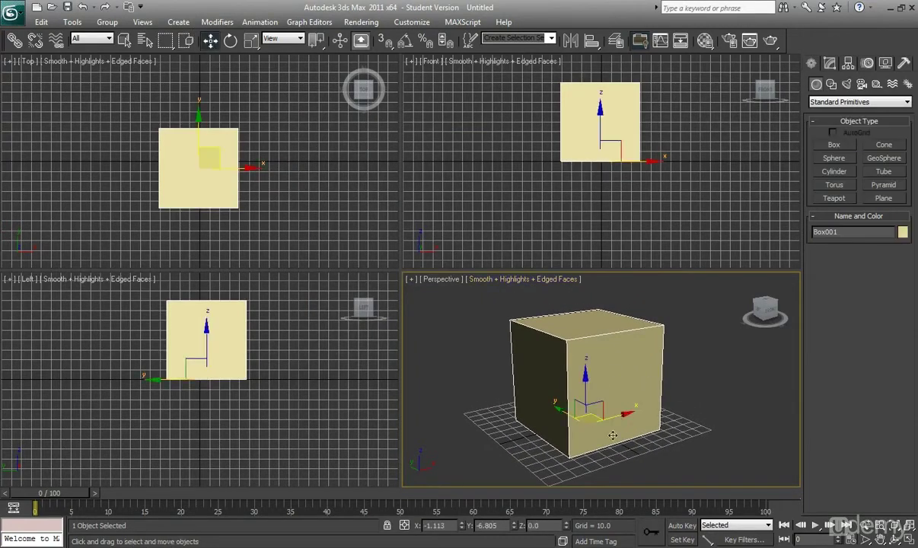
- Turn on Backface Cull in Box001's Object Properties
right_click(569, 365)
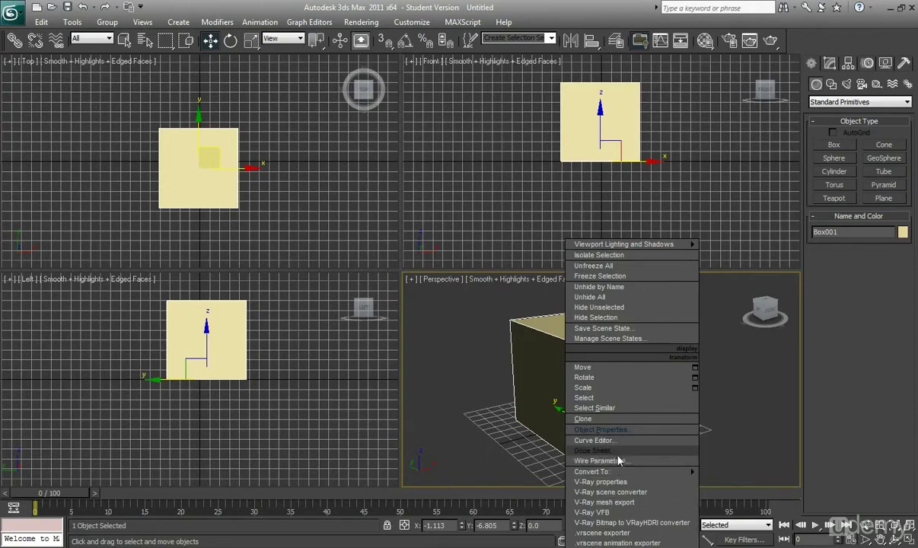
left_click(601, 429)
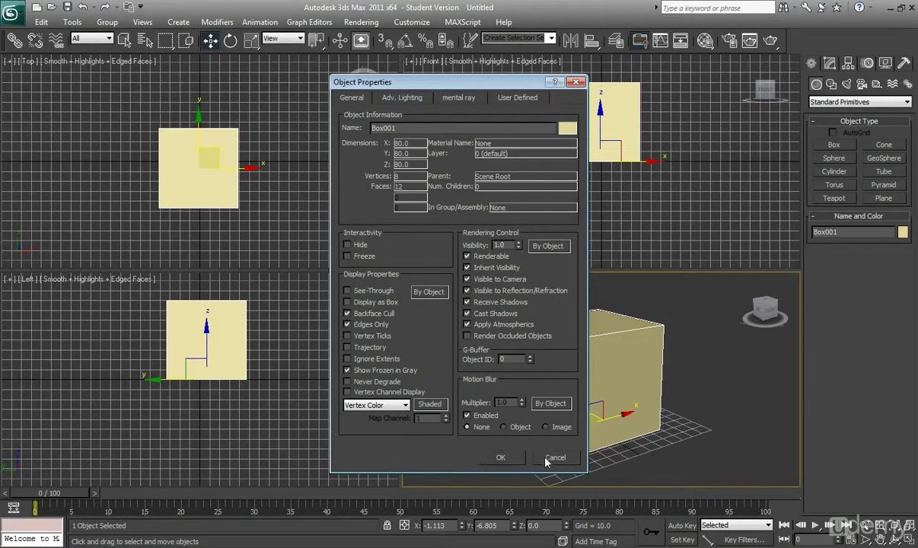
left_click(501, 458)
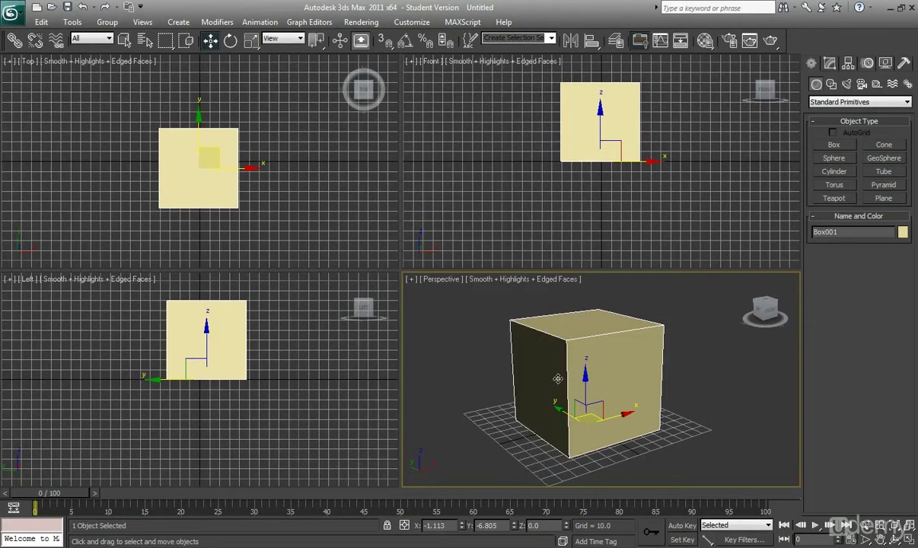
- Show Box001's Modify panel and expand its Modifier List
middle_click_drag(537, 347, 609, 357)
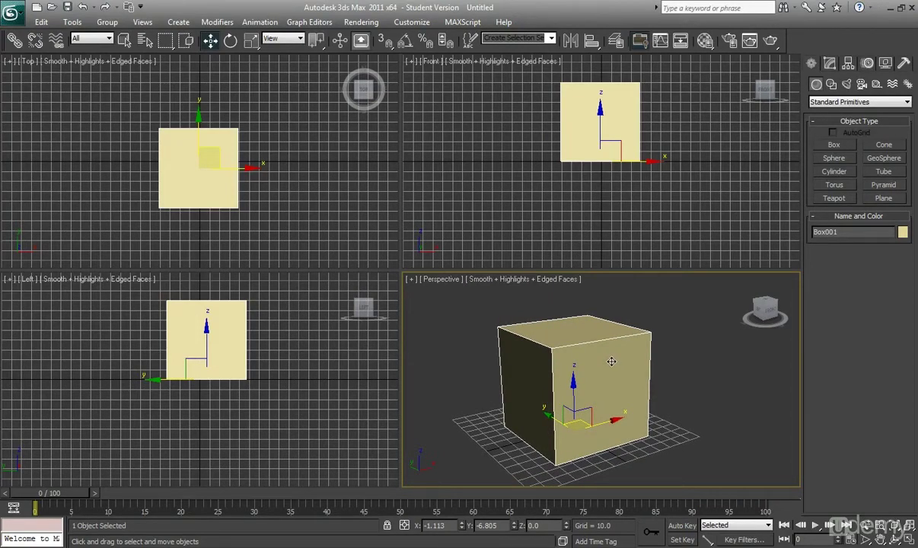
middle_click_drag(612, 365, 610, 367)
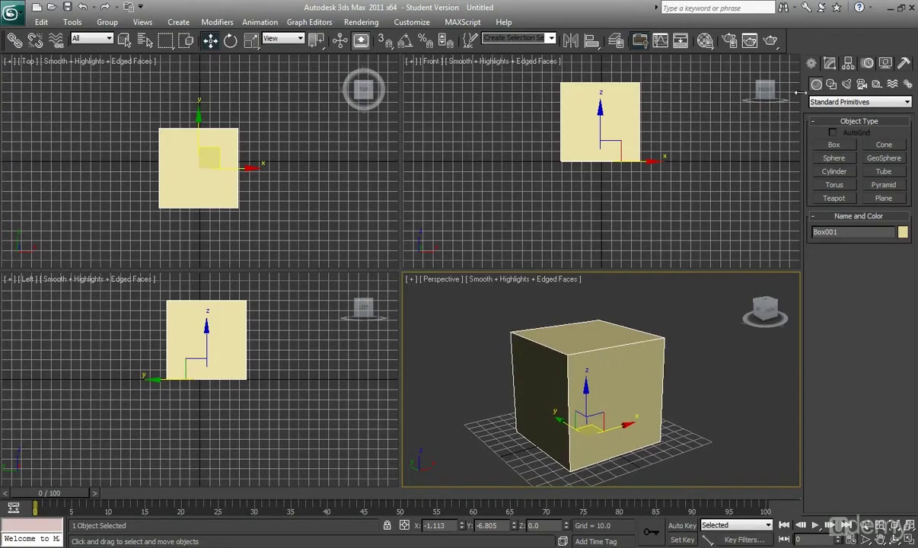
left_click(829, 64)
left_click(814, 64)
left_click(831, 64)
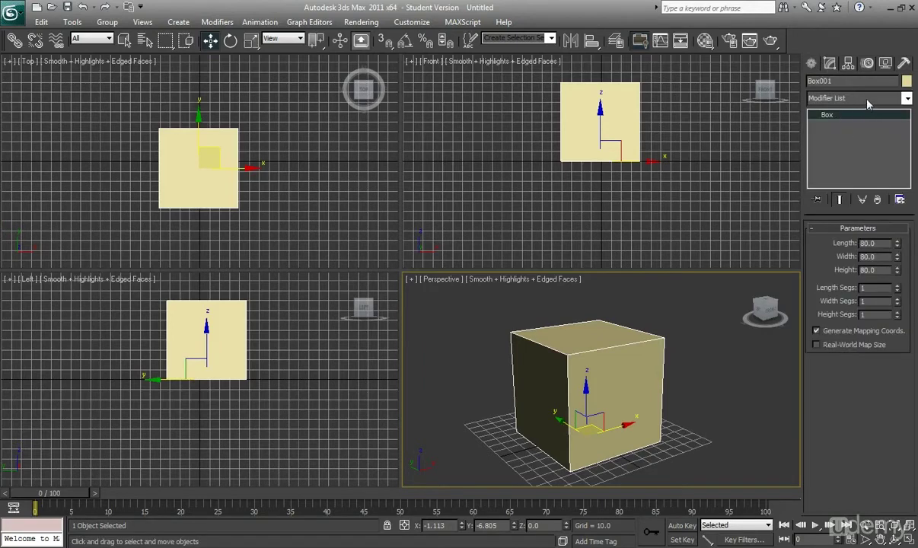
left_click(867, 99)
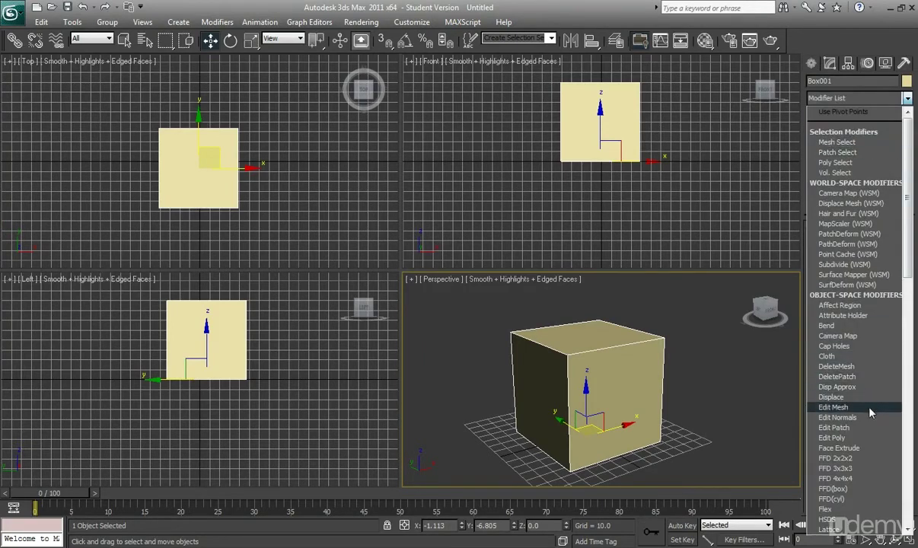
- Add Edit Mesh to Box001, select all its polygons and flip their normals
left_click(833, 408)
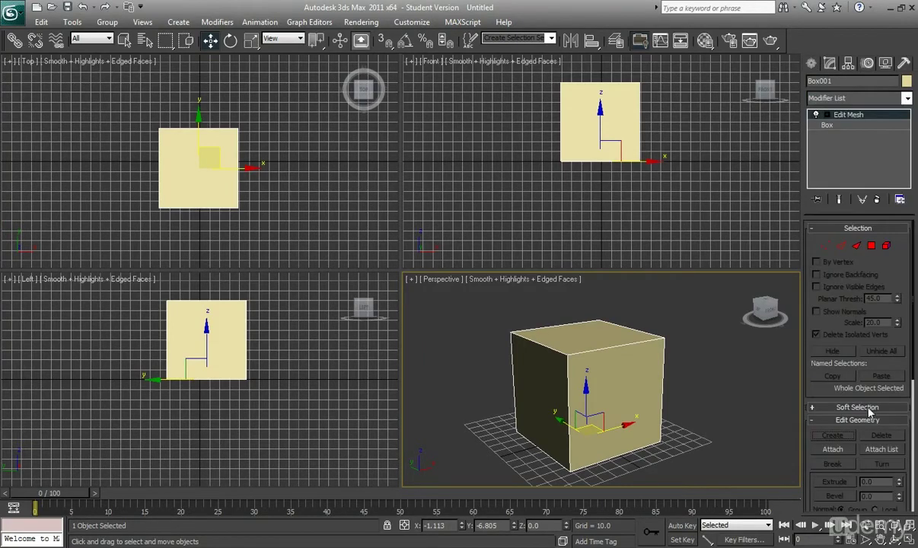
left_click(872, 246)
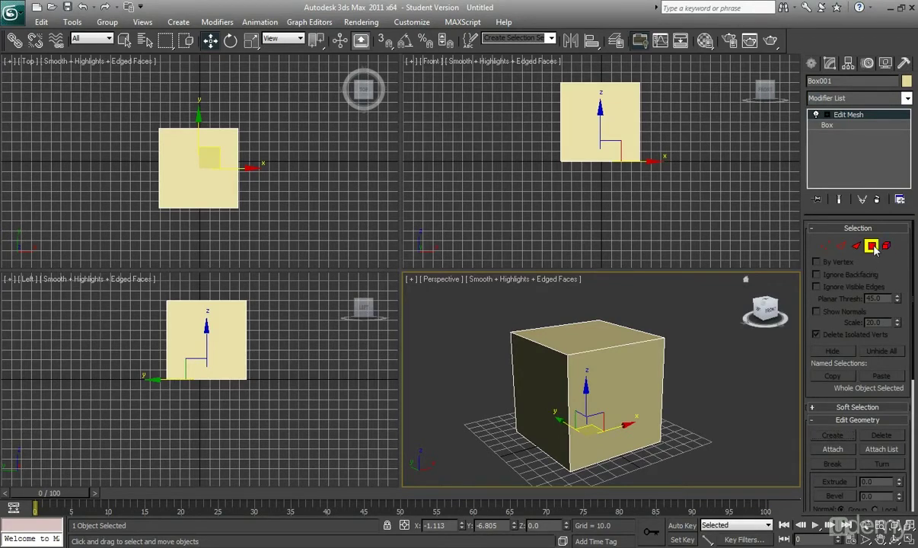
left_click_drag(481, 313, 695, 460)
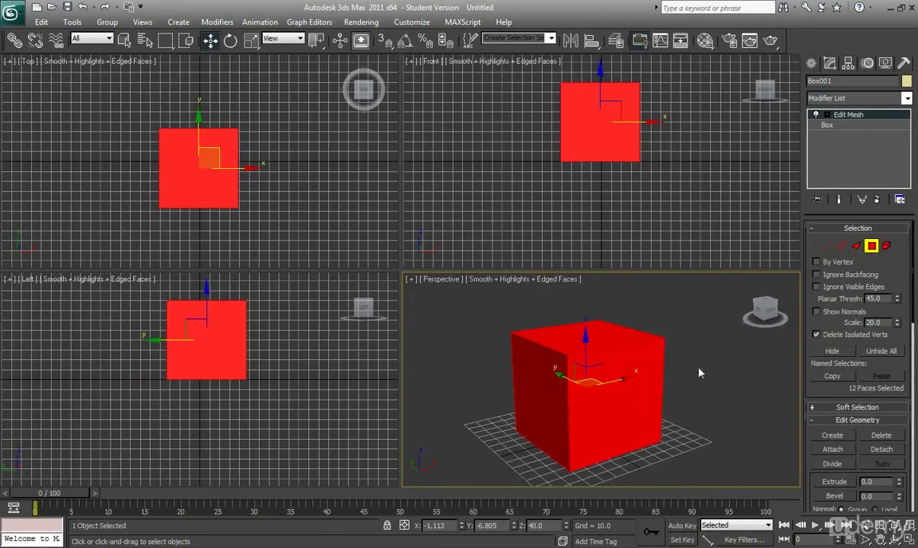
left_click_drag(913, 275, 878, 436)
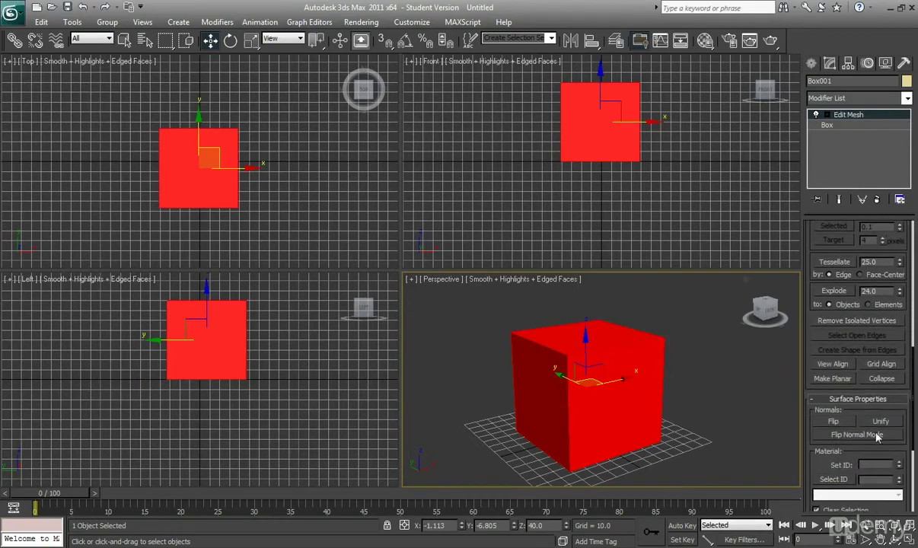
left_click(834, 421)
left_click(708, 445)
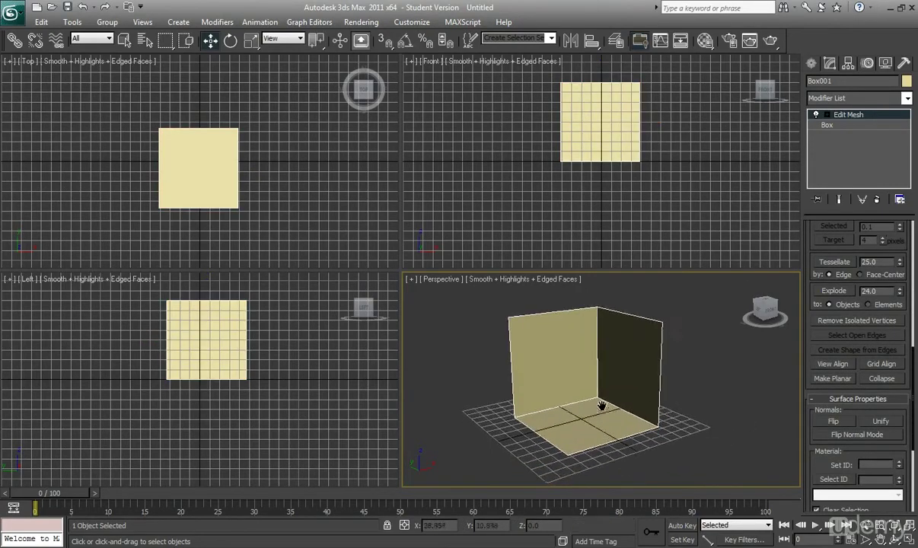
- Select the box's front-facing red wall and orbit the Perspective view to face it
middle_click_drag(601, 406, 659, 447, "alt")
scroll(642, 367, "down", 3)
middle_click_drag(641, 367, 615, 386)
scroll(636, 392, "up", 2)
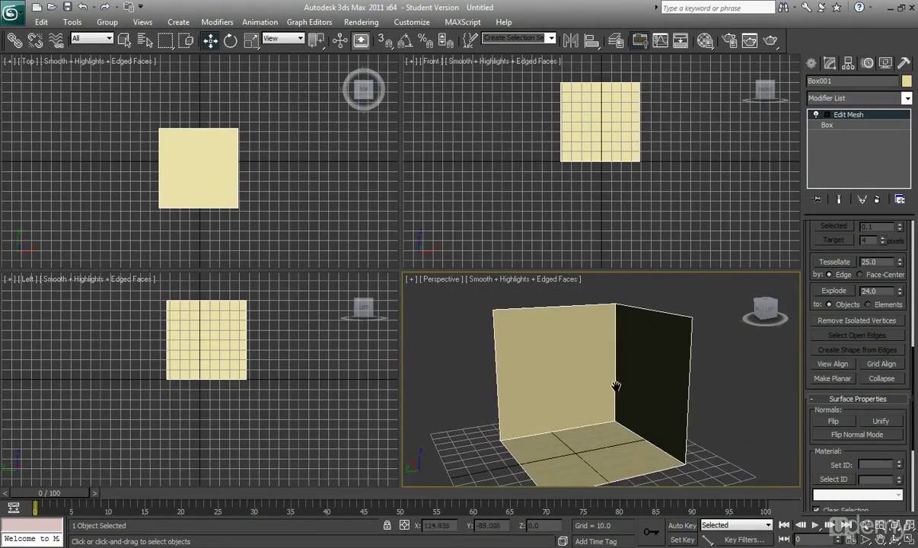
key("4")
left_click(553, 369)
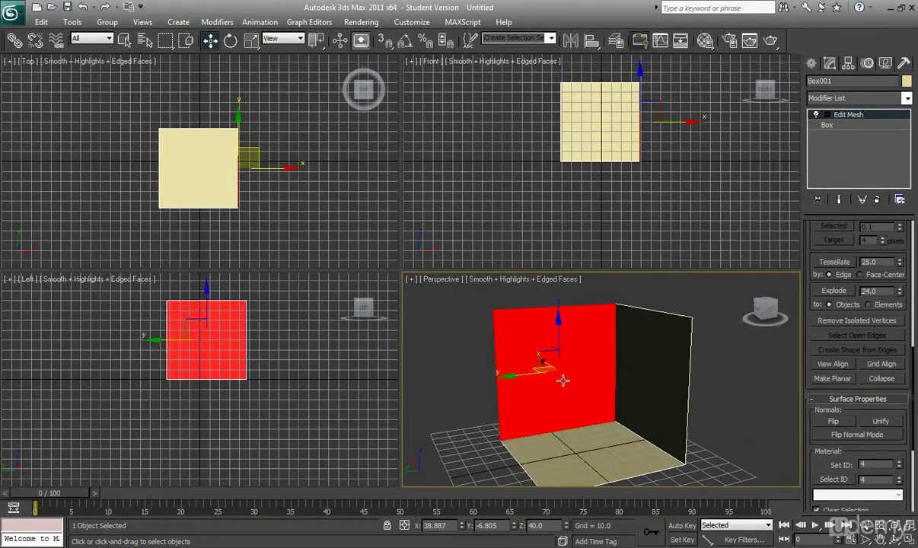
left_click(593, 145)
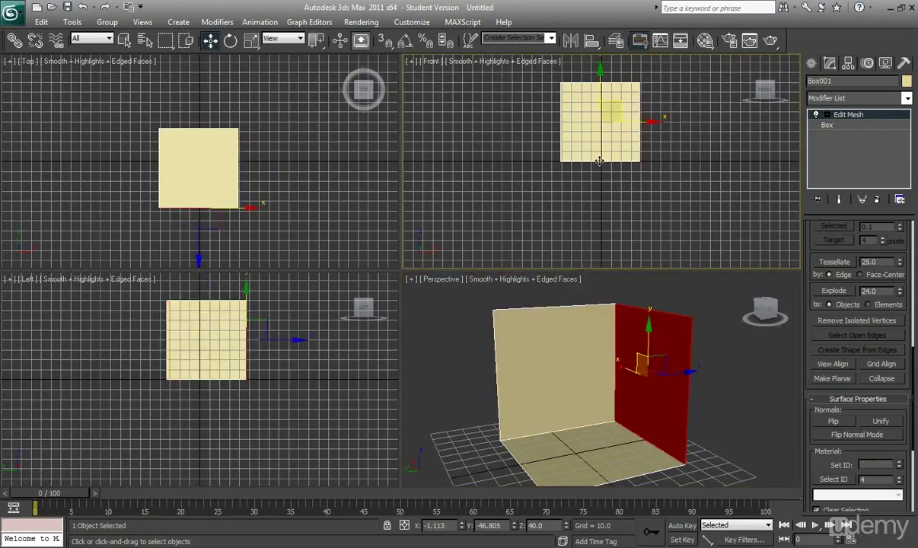
middle_click_drag(593, 145, 528, 205)
scroll(577, 163, "up", 2)
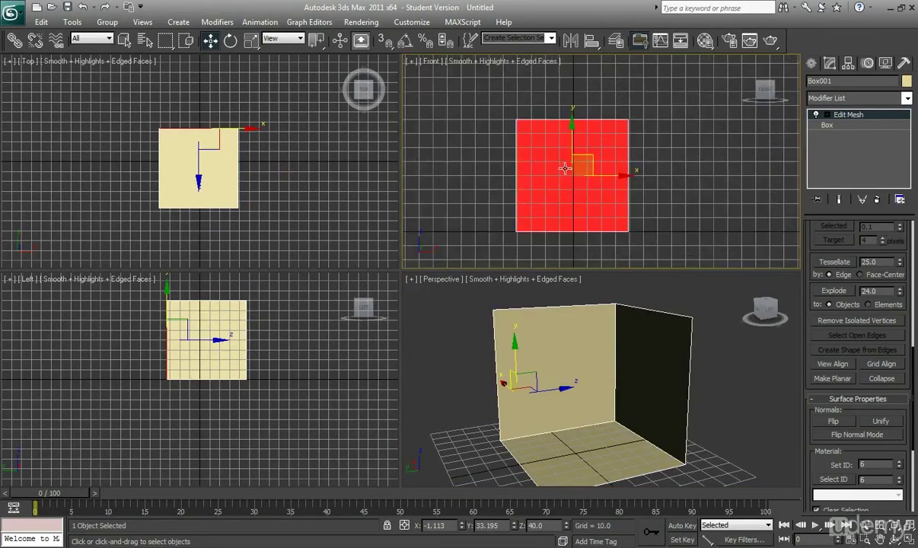
middle_click_drag(563, 399, 509, 401, "alt")
- Assign a material with front.jpg as its diffuse bitmap to the selected wall and show it in viewports
left_click(361, 23)
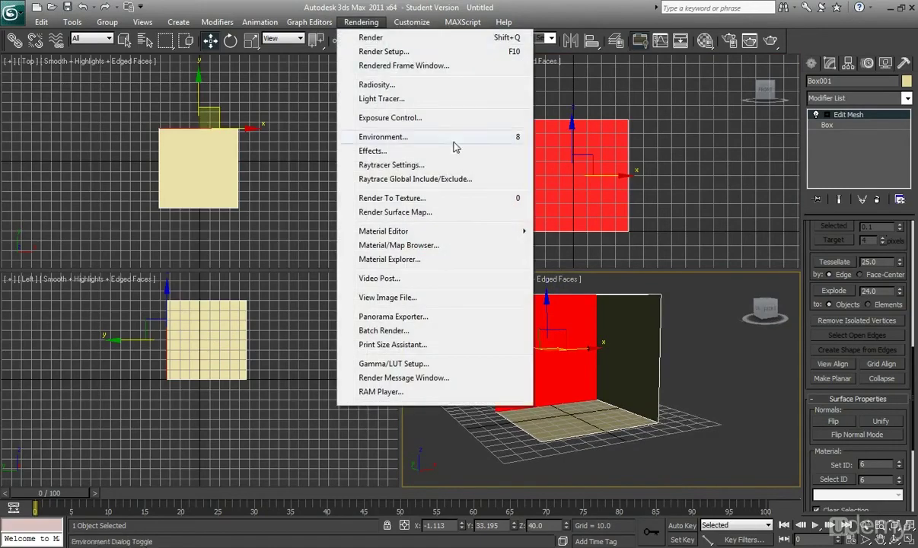
mouse_move(480, 233)
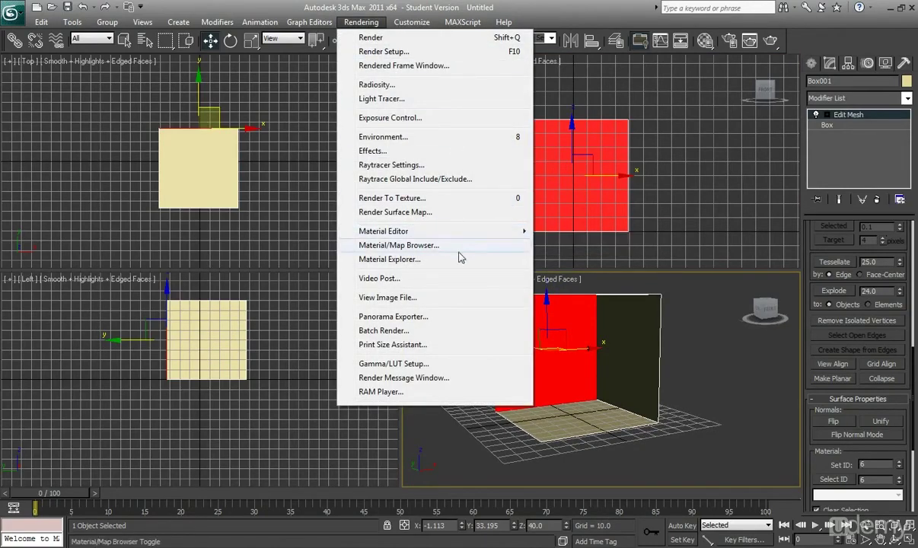
left_click(548, 232)
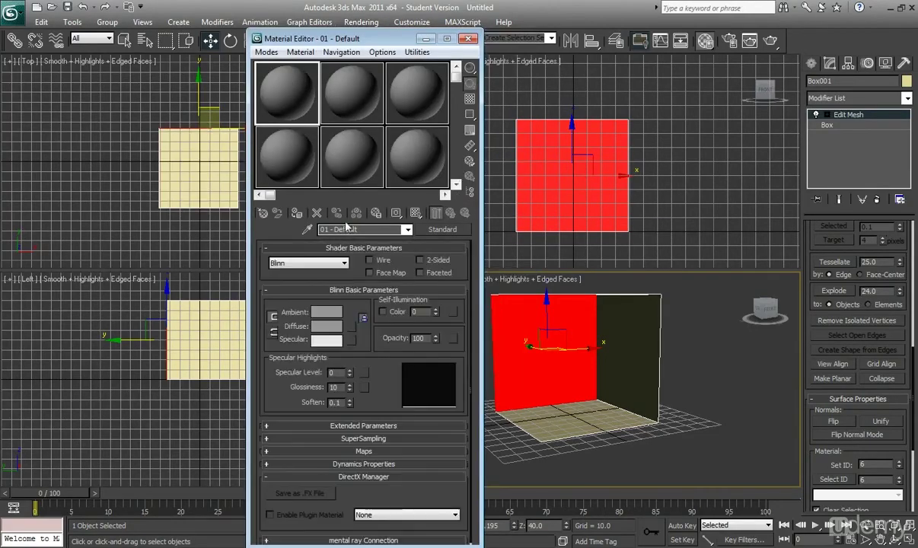
left_click(364, 452)
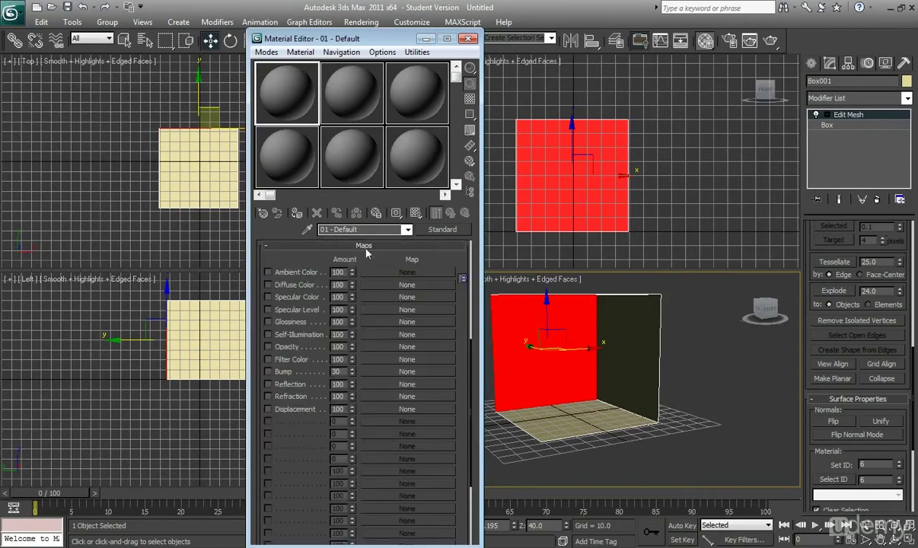
left_click(395, 285)
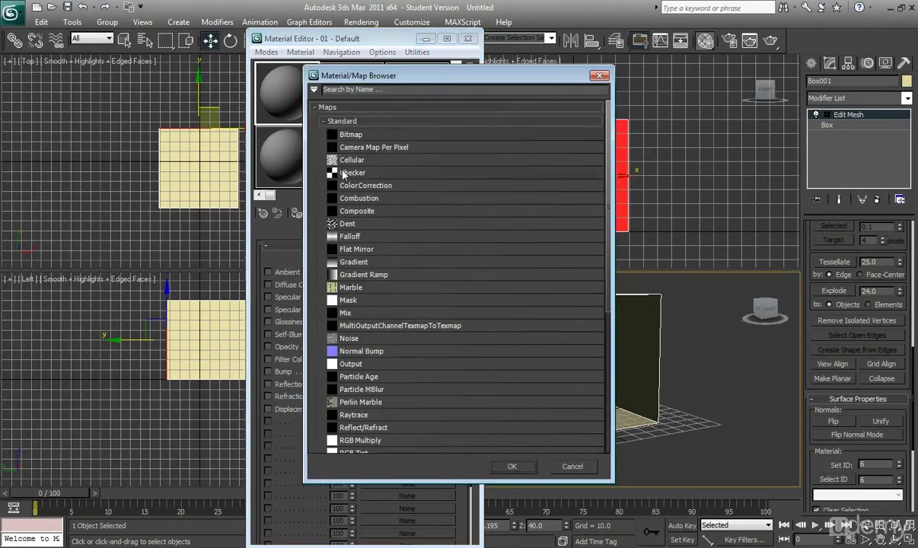
double_click(353, 136)
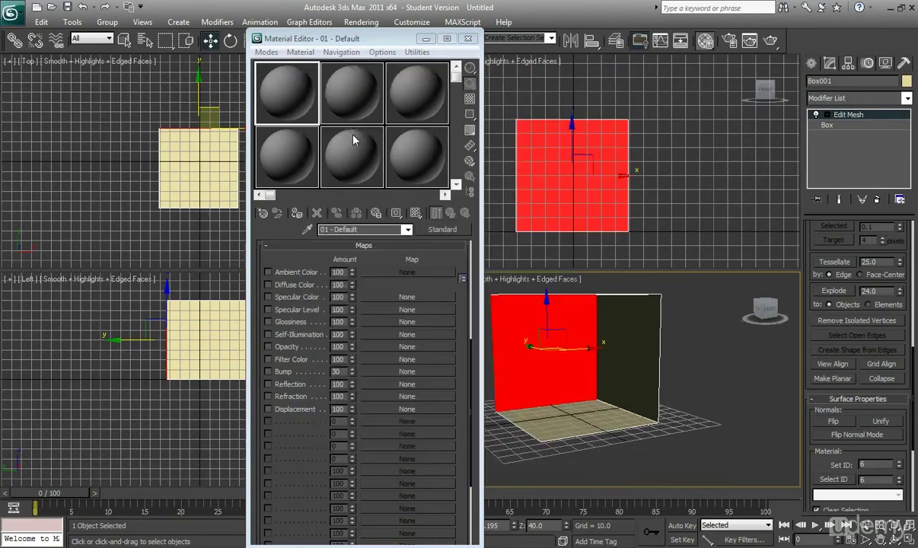
double_click(49, 109)
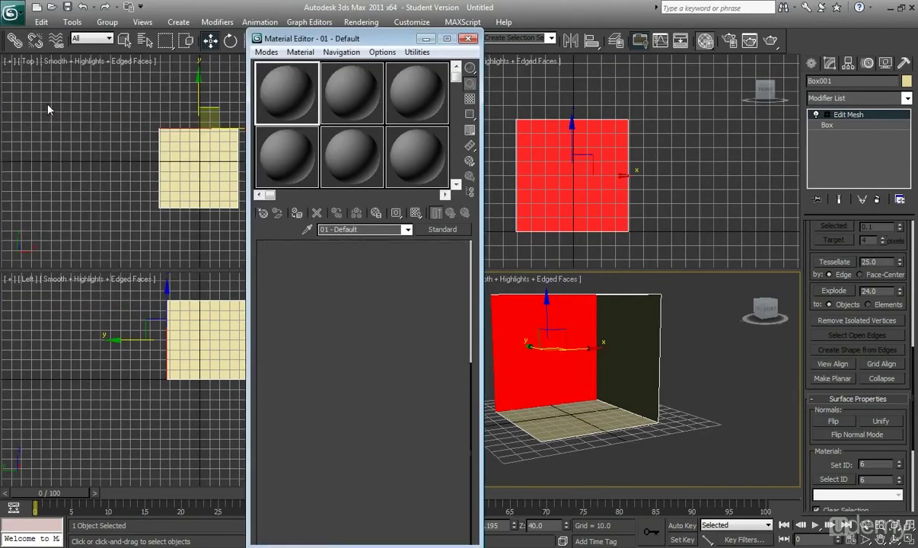
left_click_drag(347, 36, 248, 42)
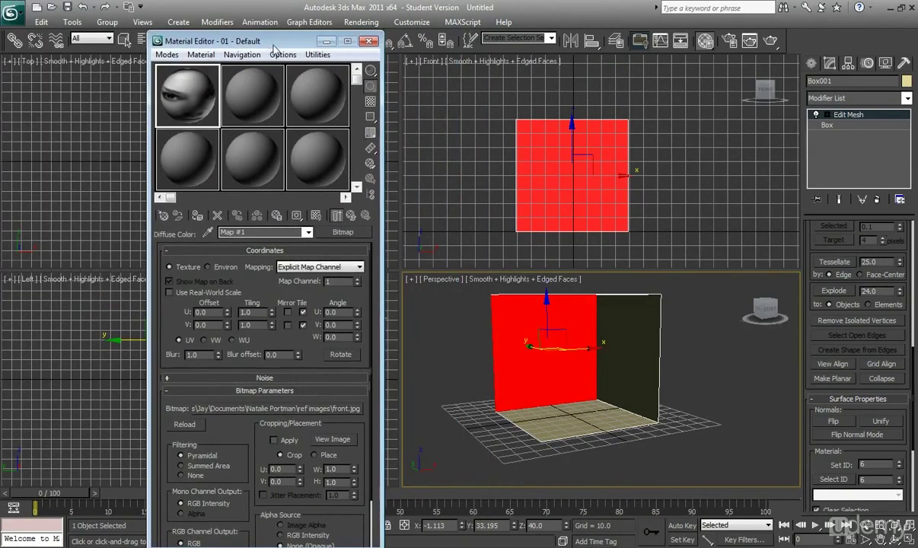
left_click(353, 216)
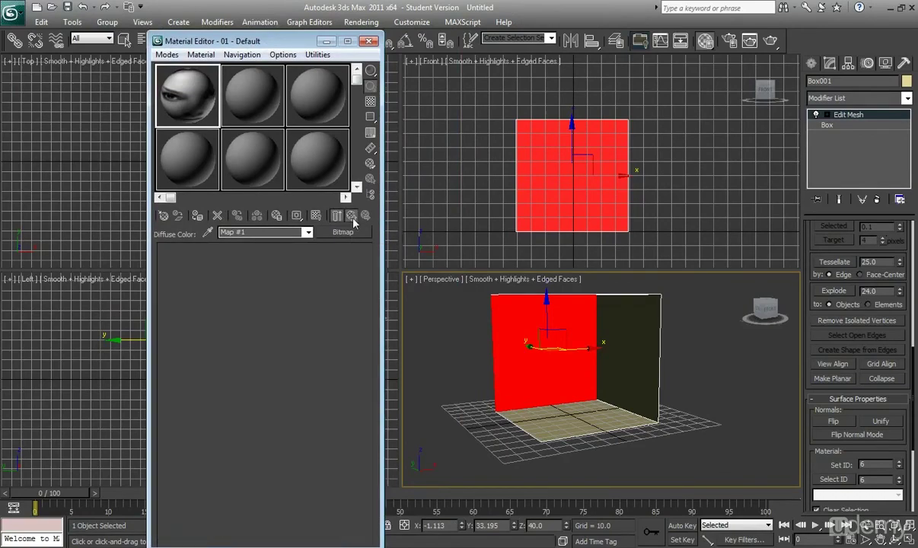
left_click(197, 218)
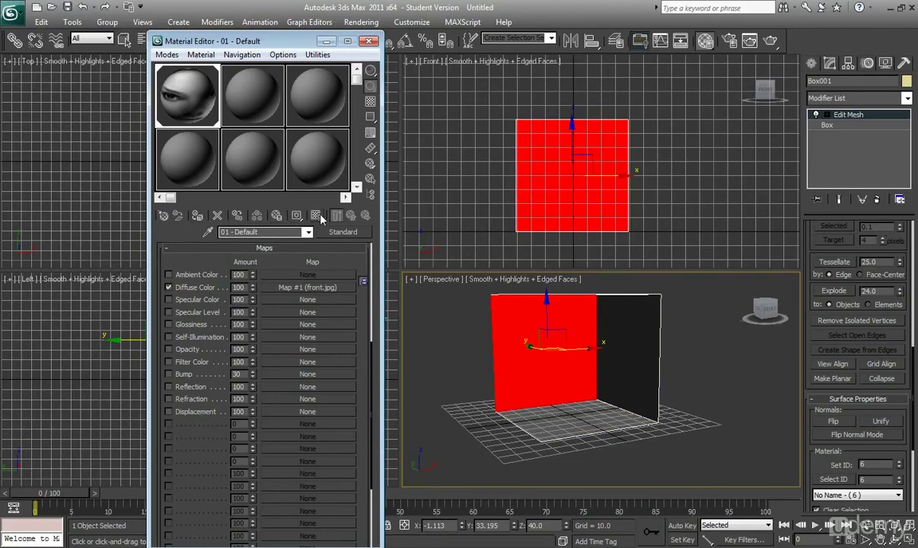
left_click(317, 216)
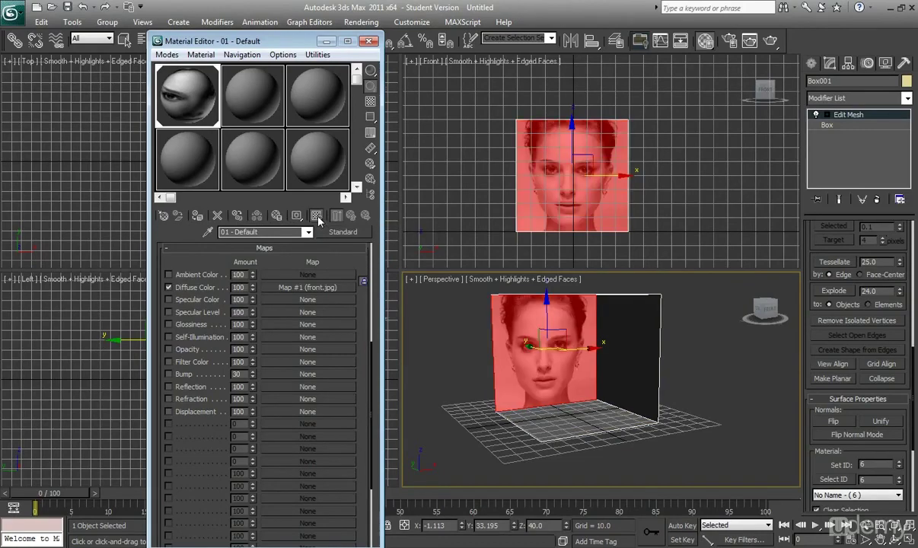
- Select the box's side wall face in the Left viewport
middle_click_drag(447, 388, 520, 355, "alt")
left_click(558, 364)
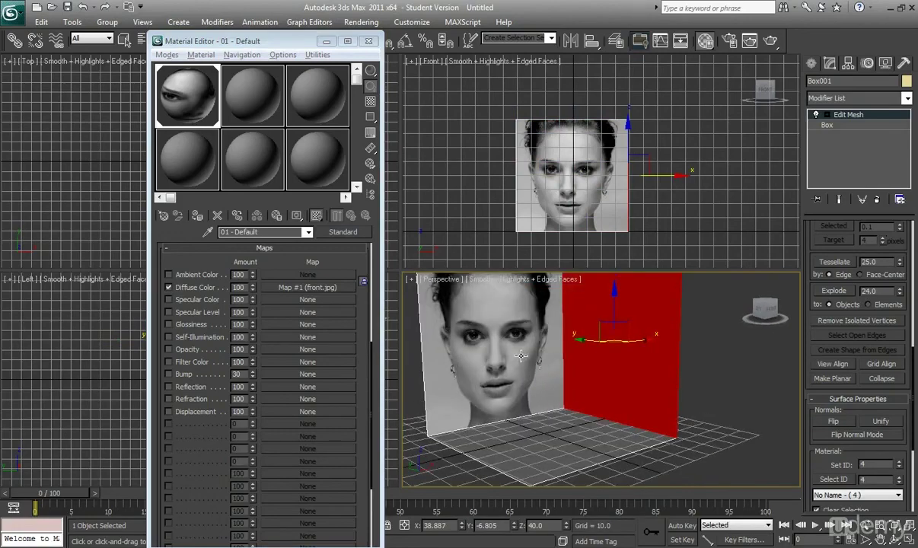
left_click_drag(196, 43, 404, 84)
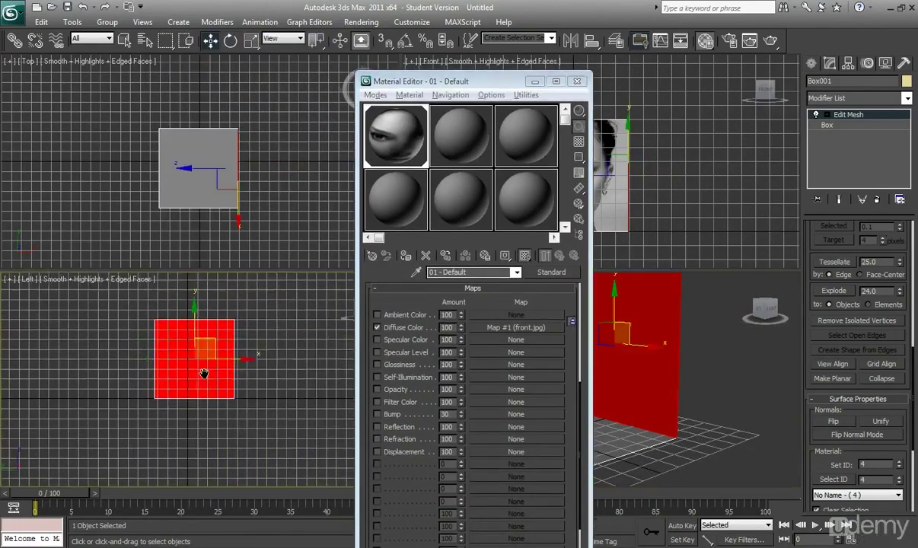
left_click(204, 417)
left_click(191, 374)
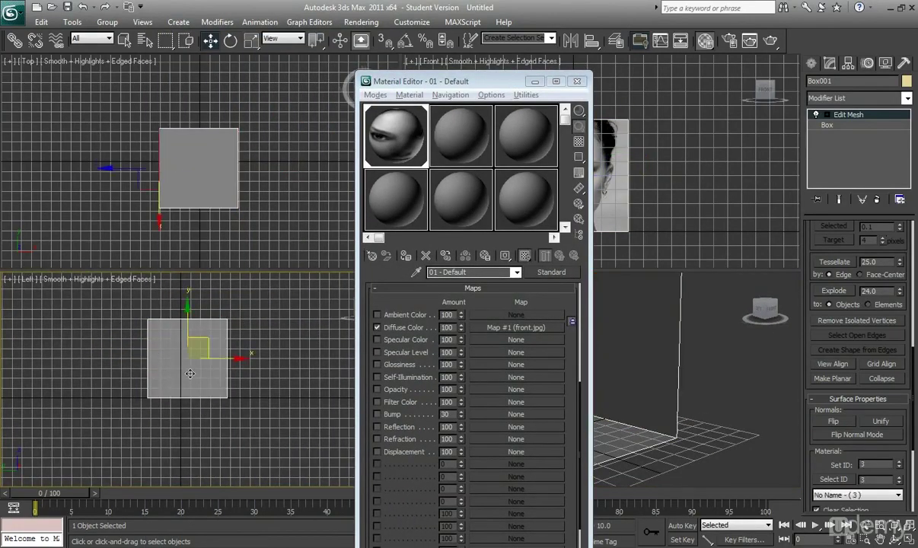
left_click(190, 373)
left_click_drag(424, 83, 194, 83)
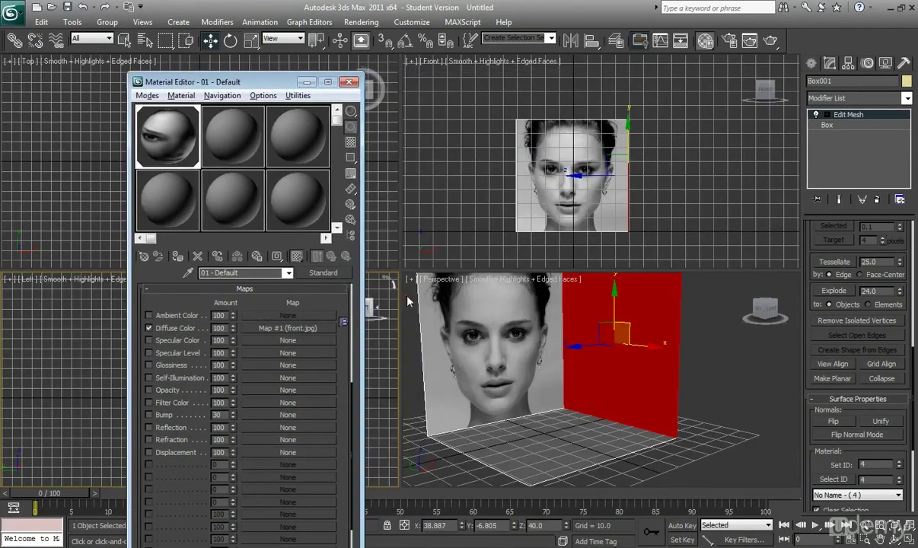
middle_click_drag(442, 335, 533, 391)
- Create material 02 with side.jpg as its diffuse bitmap and display it on the side wall
left_click(242, 162)
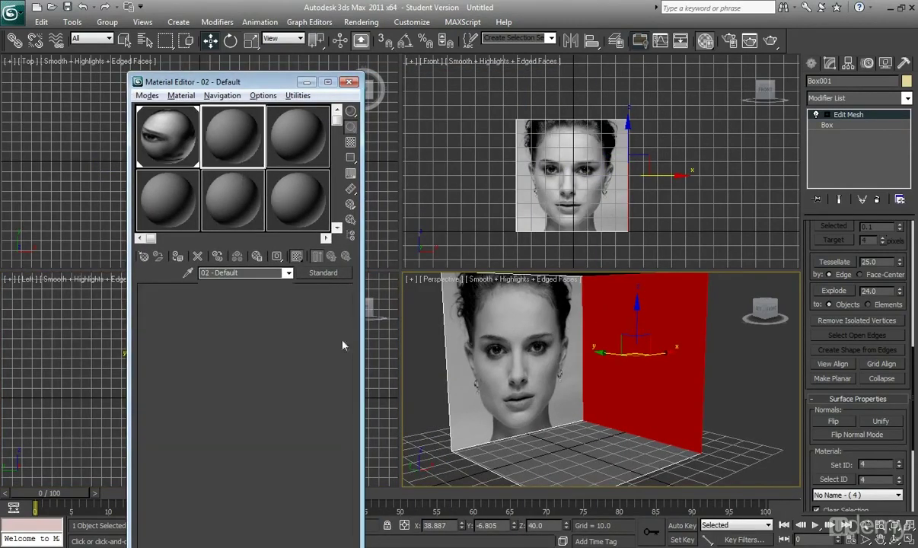
left_click(257, 496)
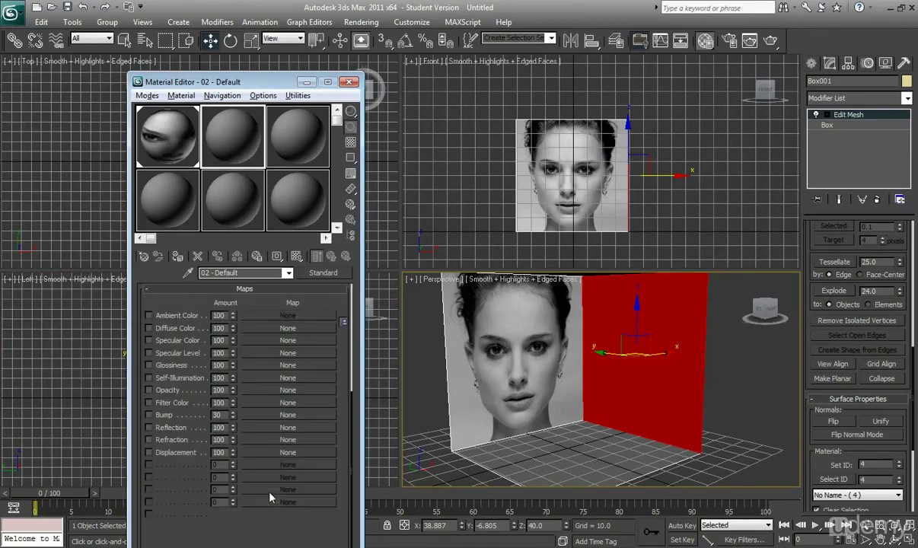
left_click(289, 328)
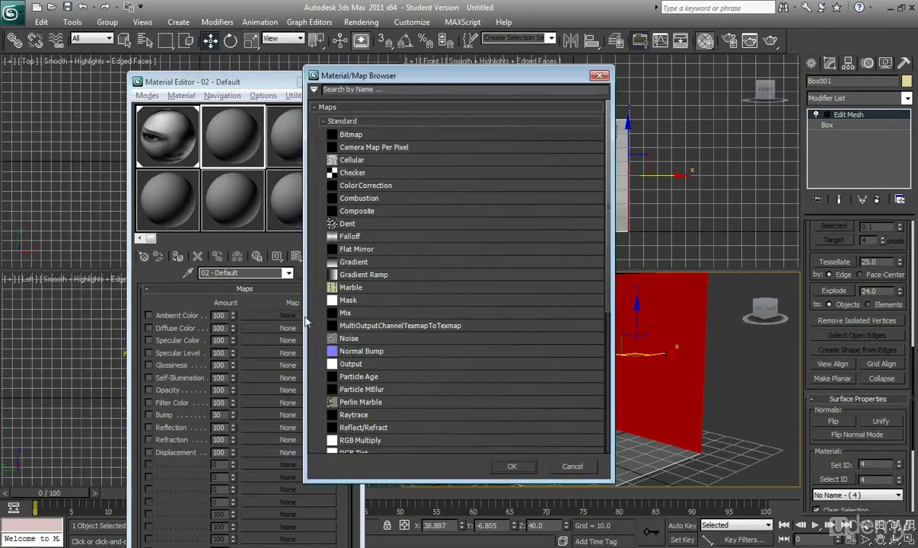
double_click(352, 135)
double_click(122, 109)
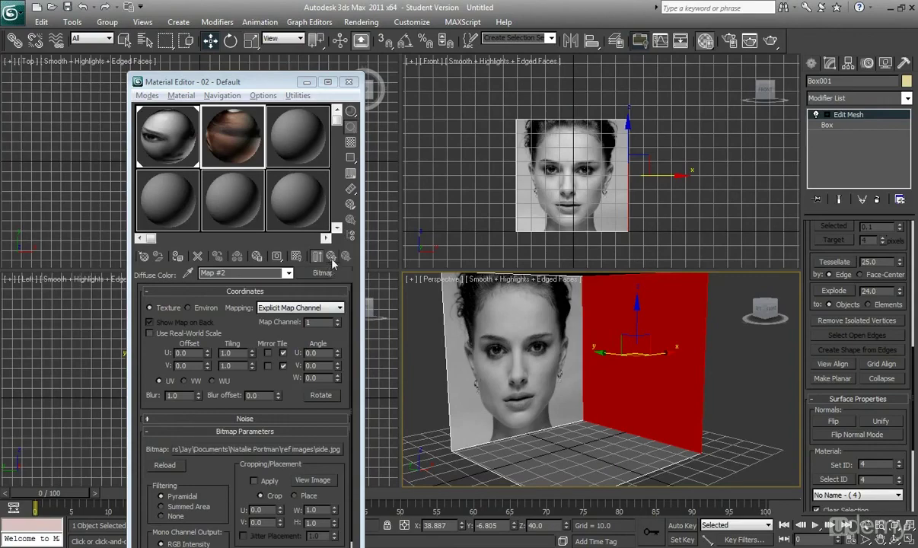
left_click(177, 257)
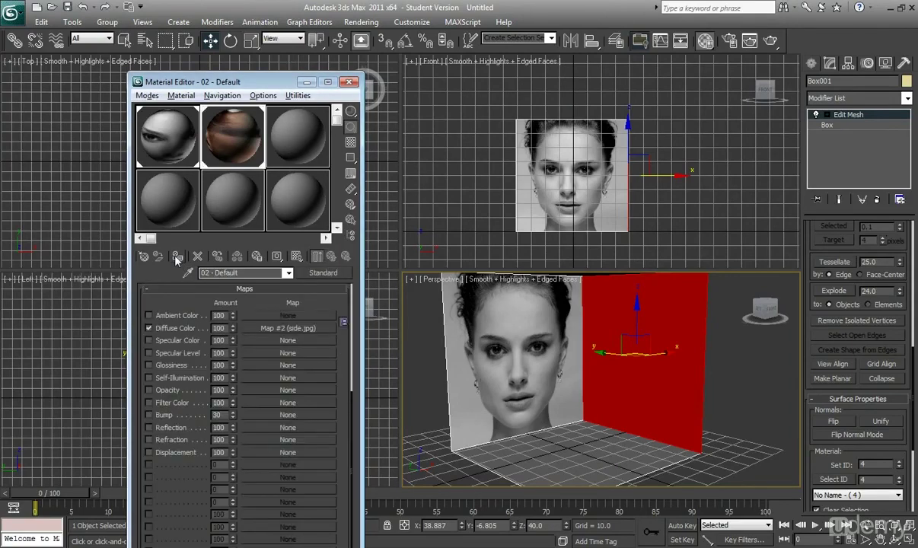
left_click(296, 257)
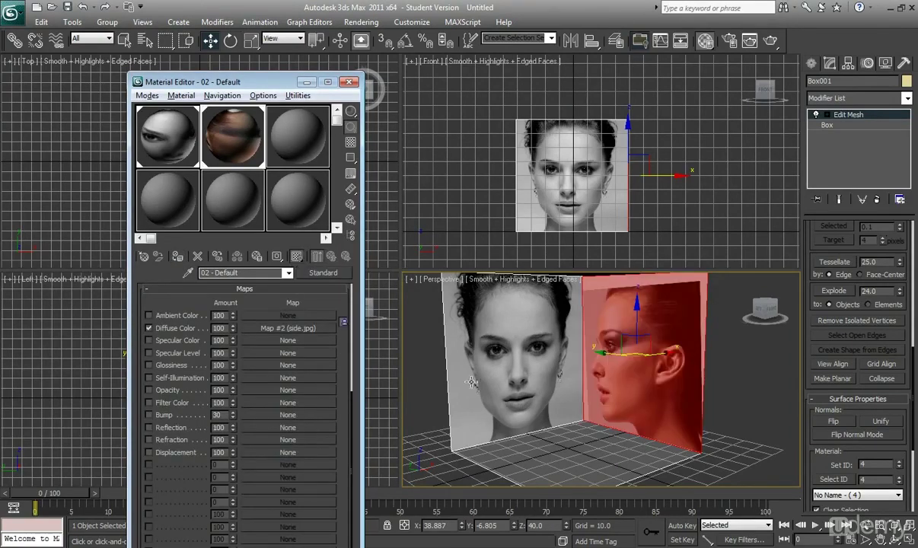
middle_click_drag(519, 376, 571, 373, "alt")
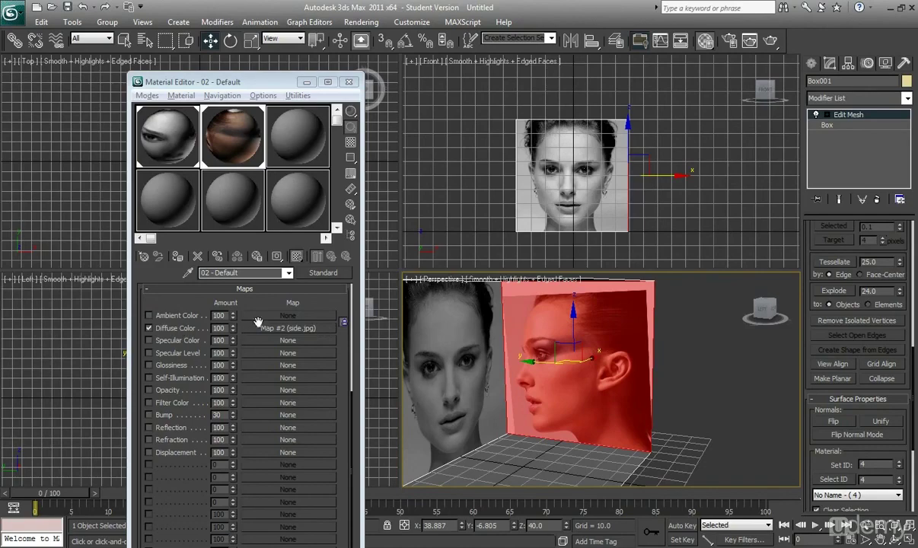
- Set side.jpg's Map #2 Angle V to 180, then deselect and orbit to check both photo walls
left_click(287, 328)
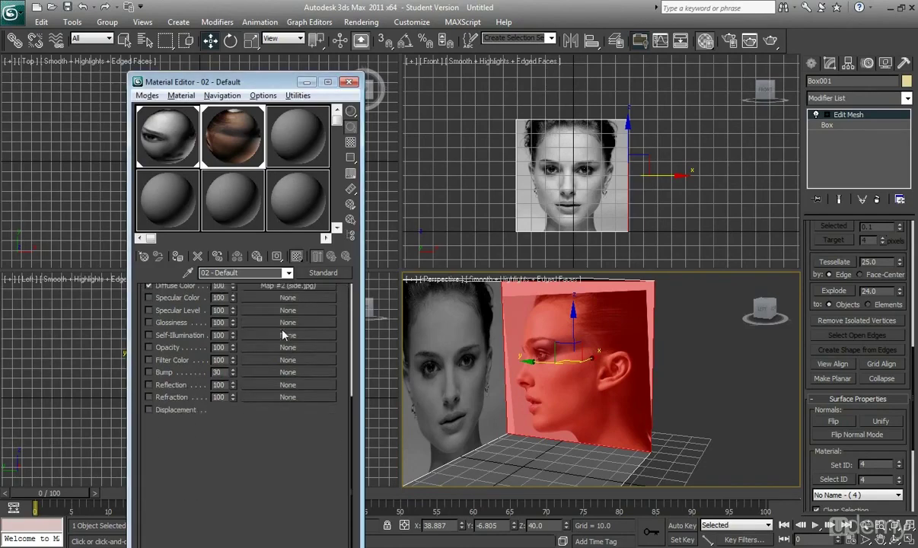
double_click(310, 366)
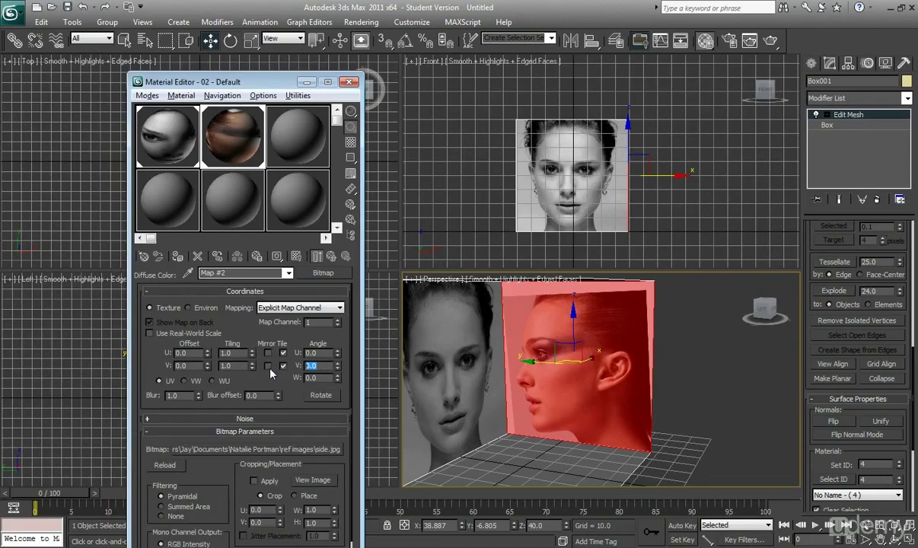
type("180")
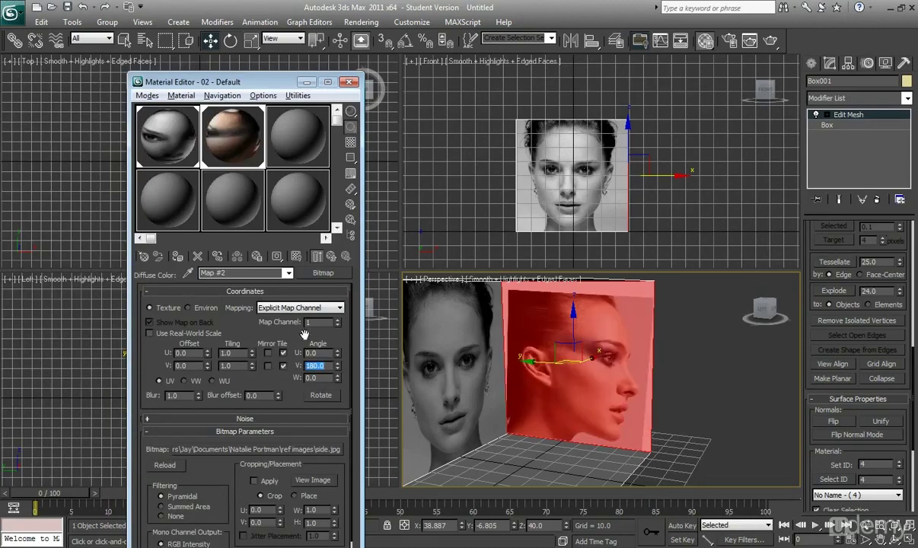
left_click(731, 430)
middle_click_drag(732, 446, 709, 423, "alt")
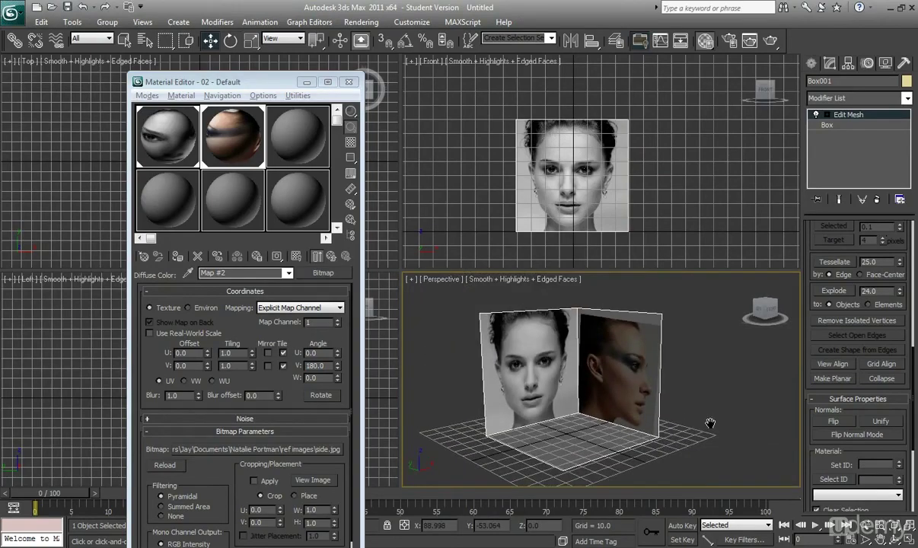